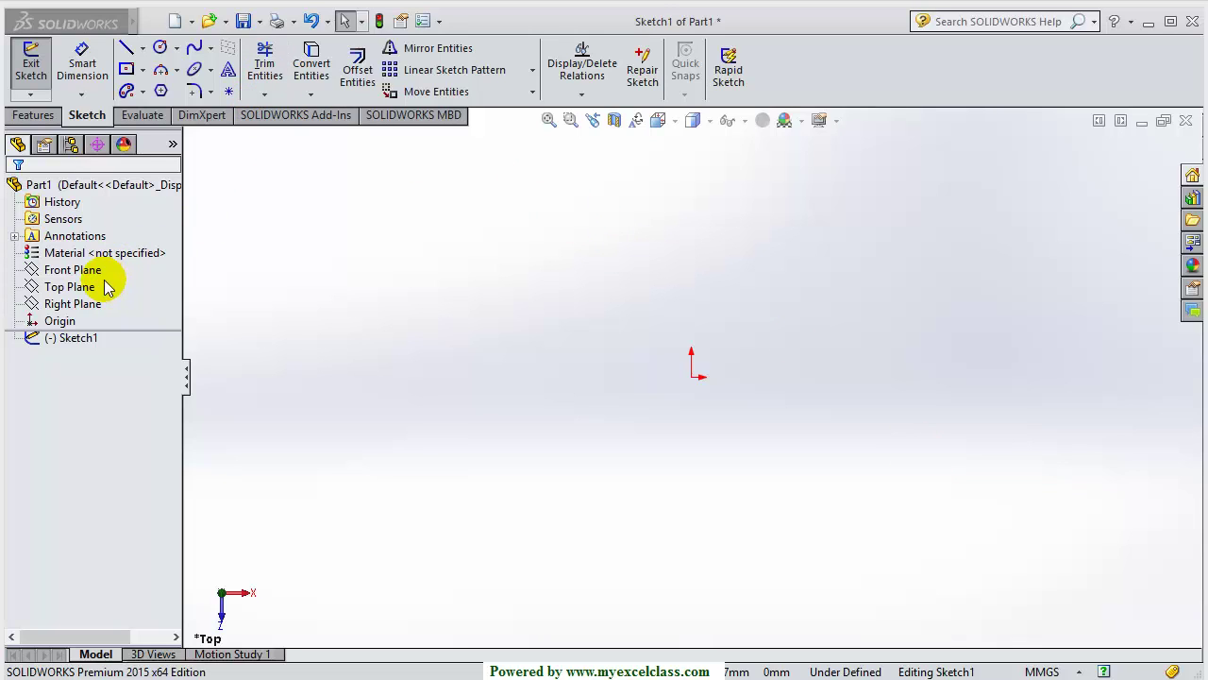
# Sketch two separate diagonal lines that cross each other just beyond the origin, forming an X
pyautogui.click(130, 57)
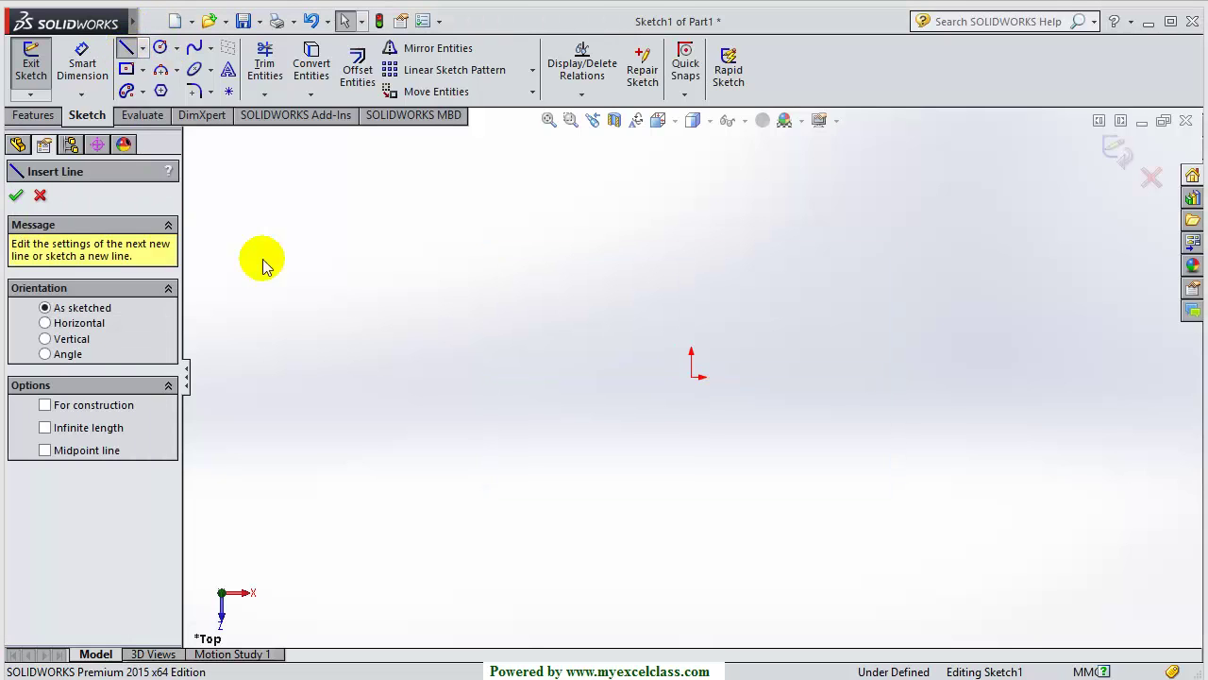
pyautogui.click(497, 231)
pyautogui.click(918, 427)
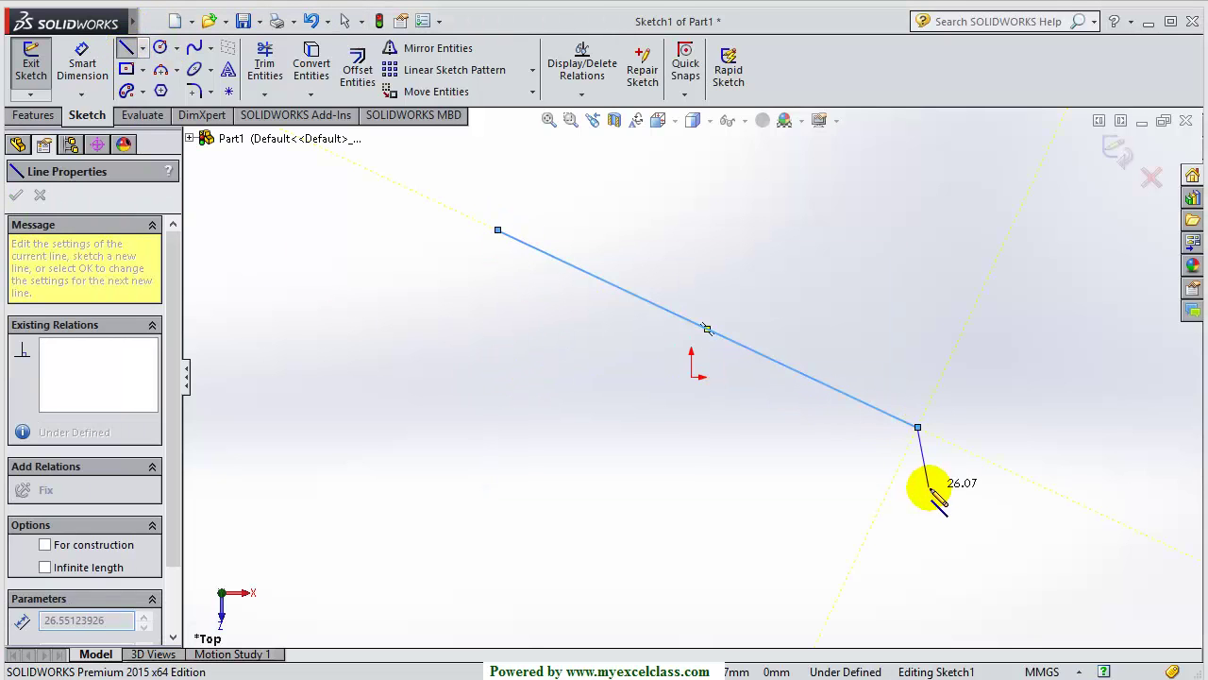
pyautogui.press('Escape')
pyautogui.click(554, 502)
pyautogui.click(908, 281)
pyautogui.press('Escape')
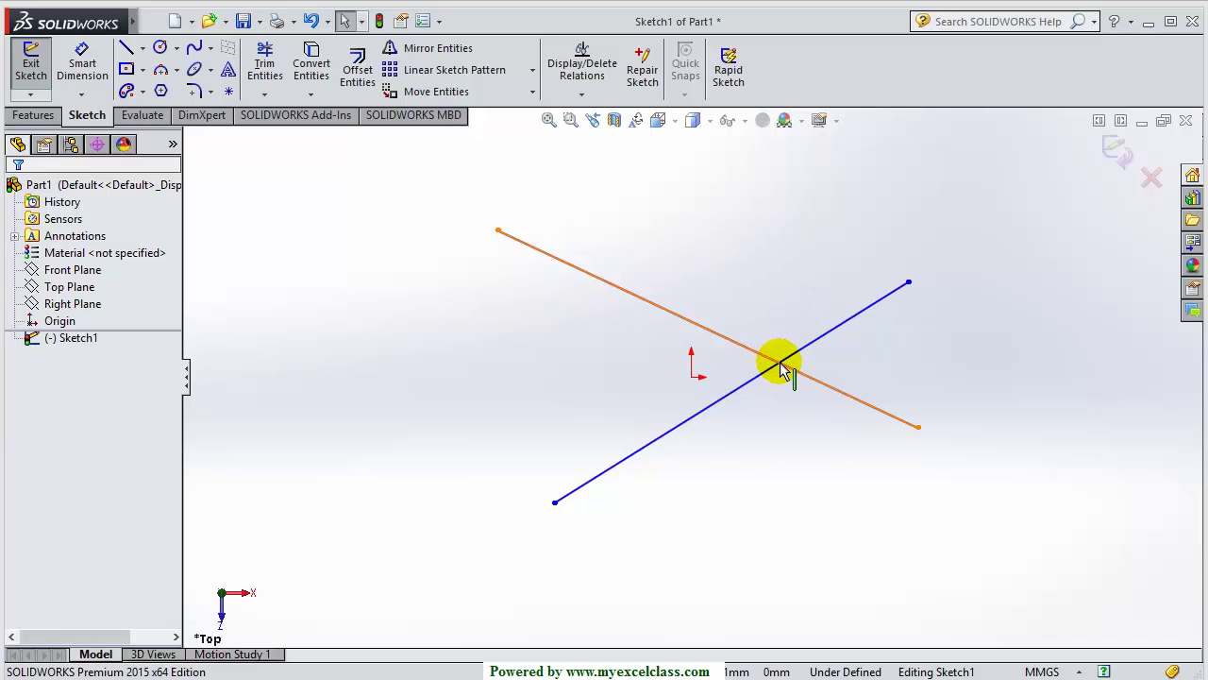
# Power trim both line portions beyond the crossing point so the two lines form a V-shaped corner
pyautogui.moveTo(783, 217); pyautogui.dragTo(973, 511)
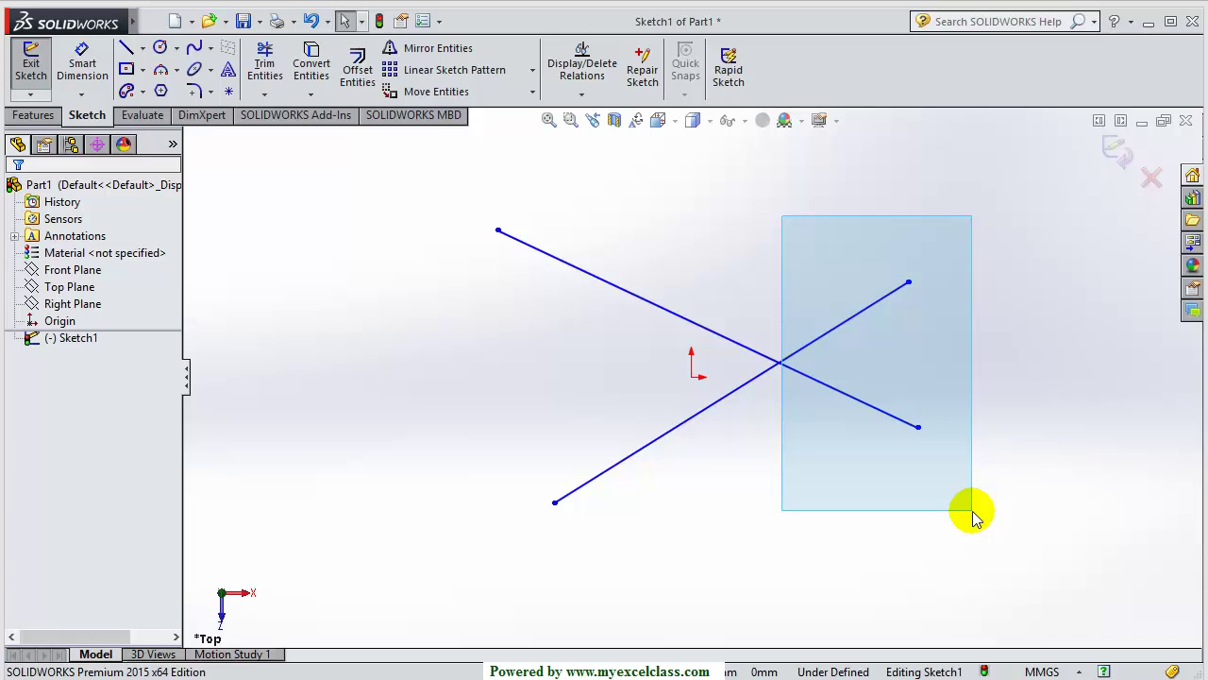
pyautogui.moveTo(973, 511); pyautogui.dragTo(973, 511)
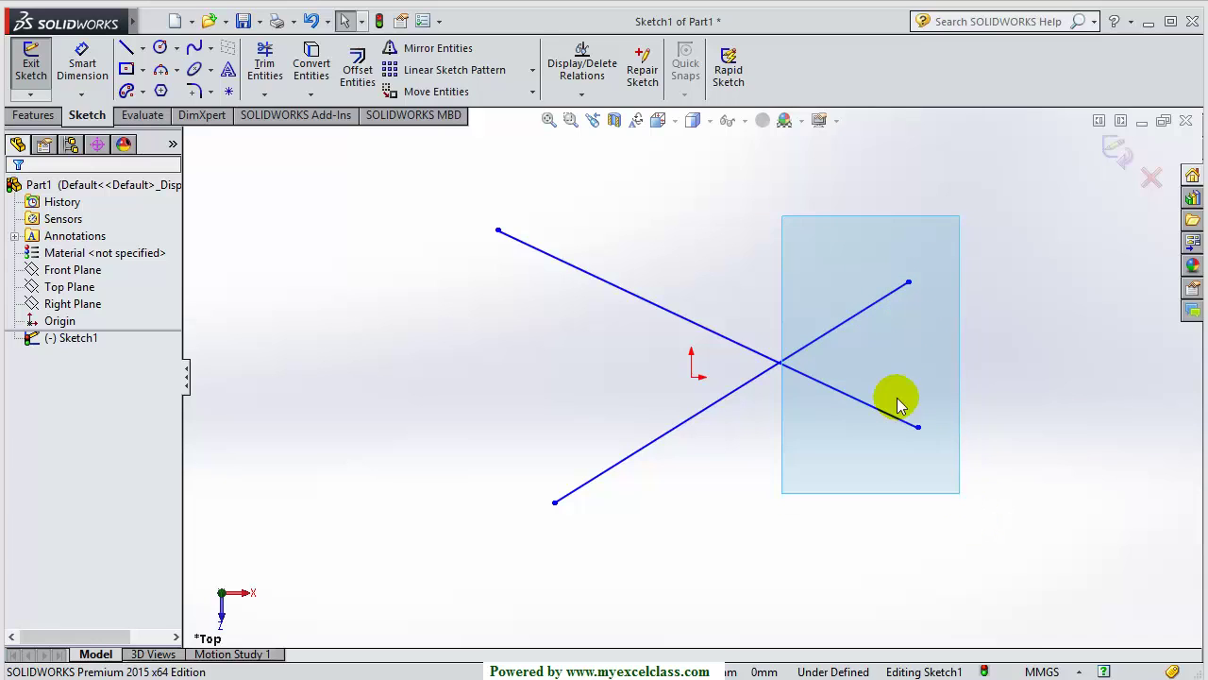
pyautogui.click(265, 75)
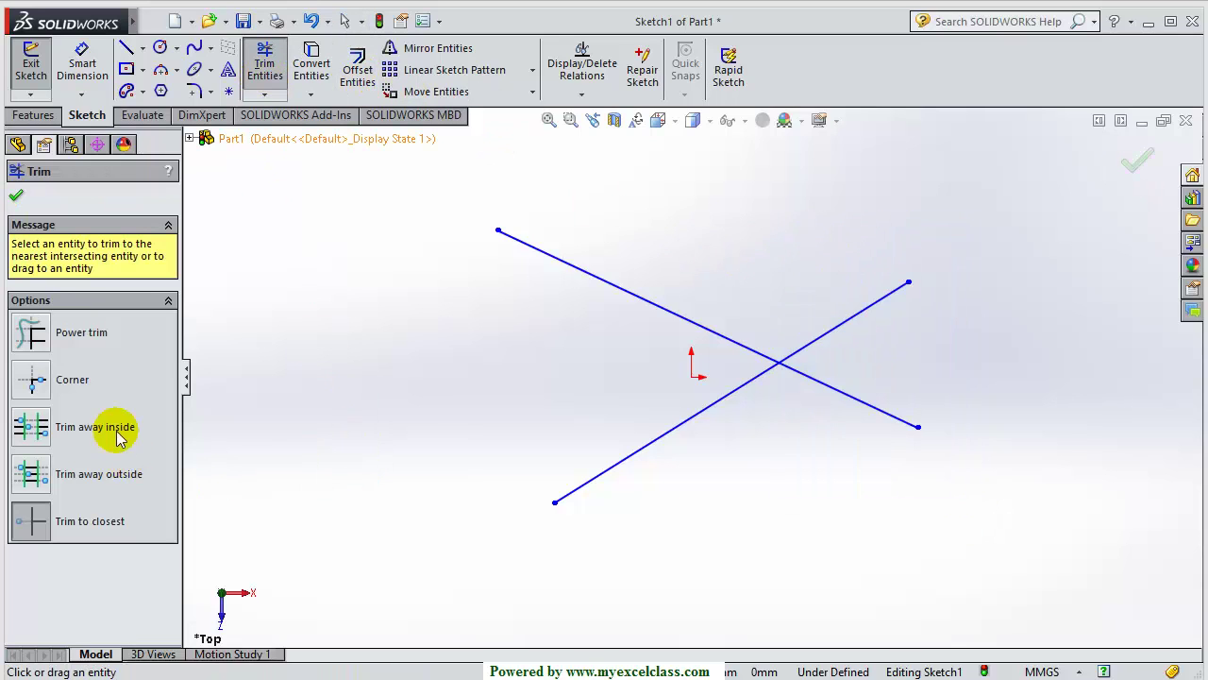
pyautogui.click(35, 336)
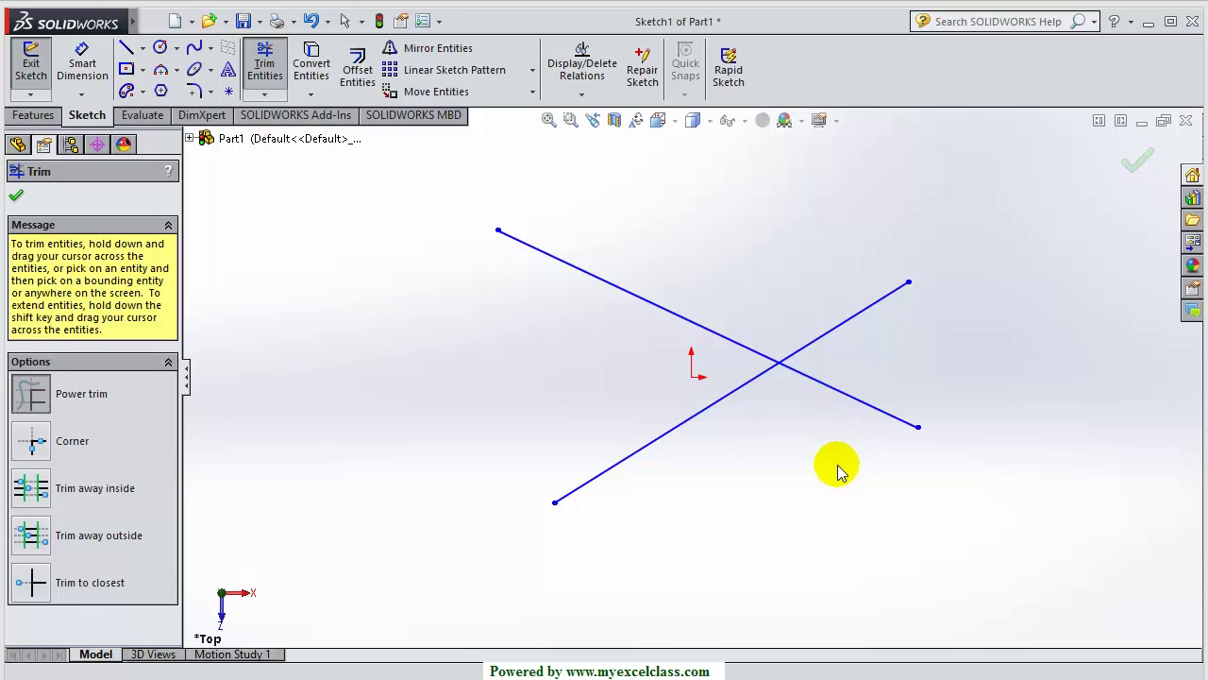
pyautogui.moveTo(839, 464)
pyautogui.mouseDown()
pyautogui.moveTo(857, 363)
pyautogui.moveTo(836, 302)
pyautogui.mouseUp()
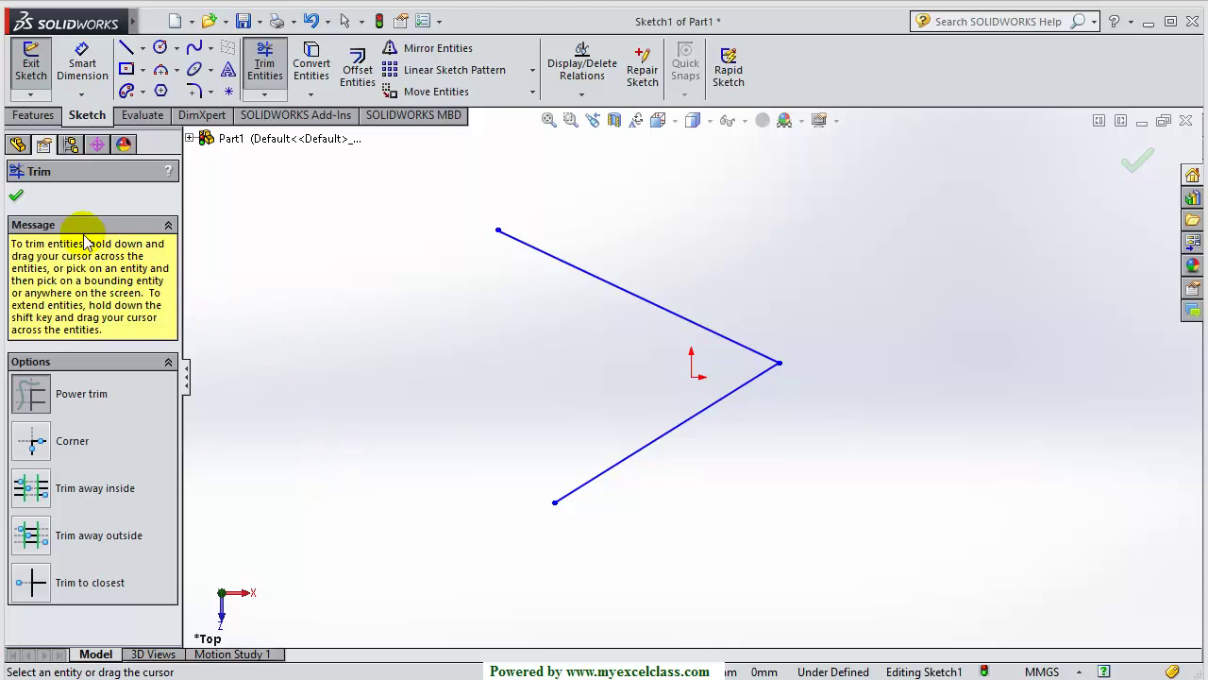
pyautogui.click(19, 196)
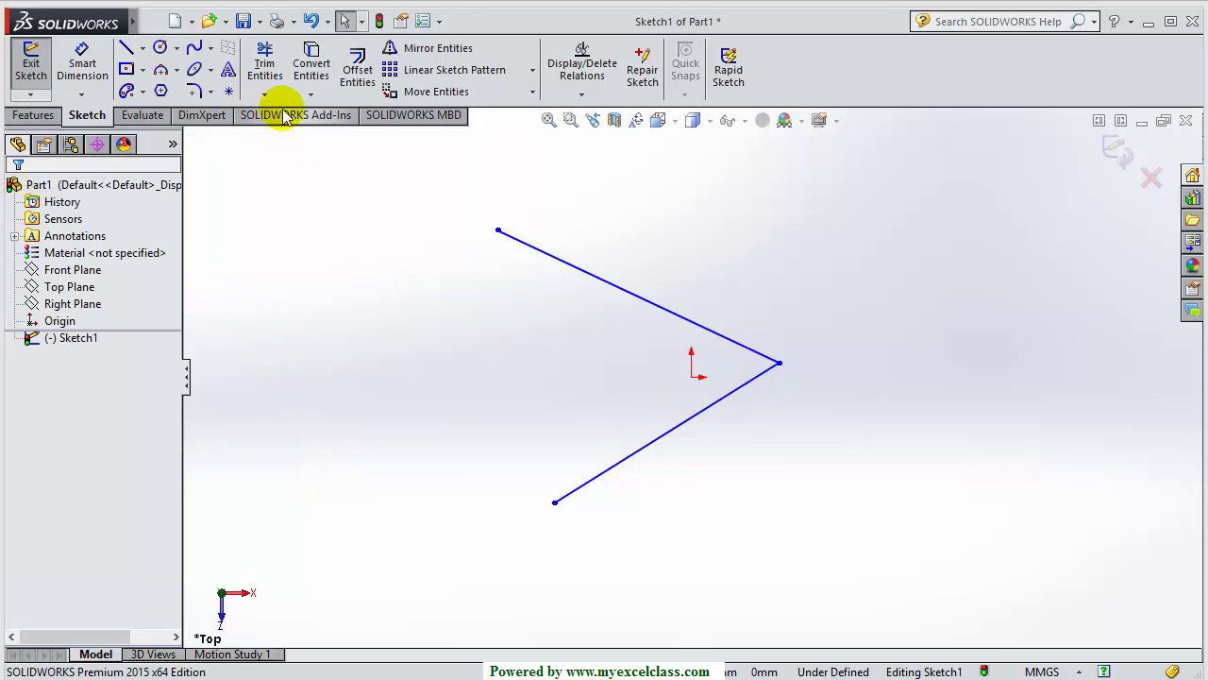
pyautogui.click(264, 62)
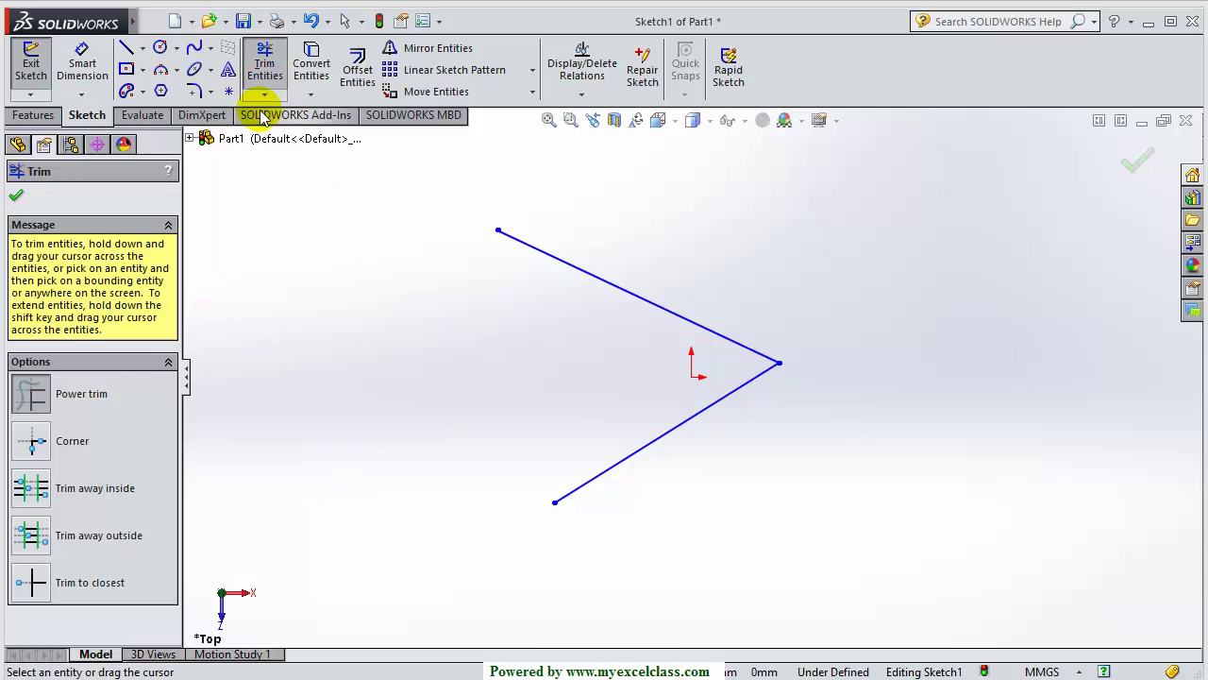
pyautogui.click(125, 47)
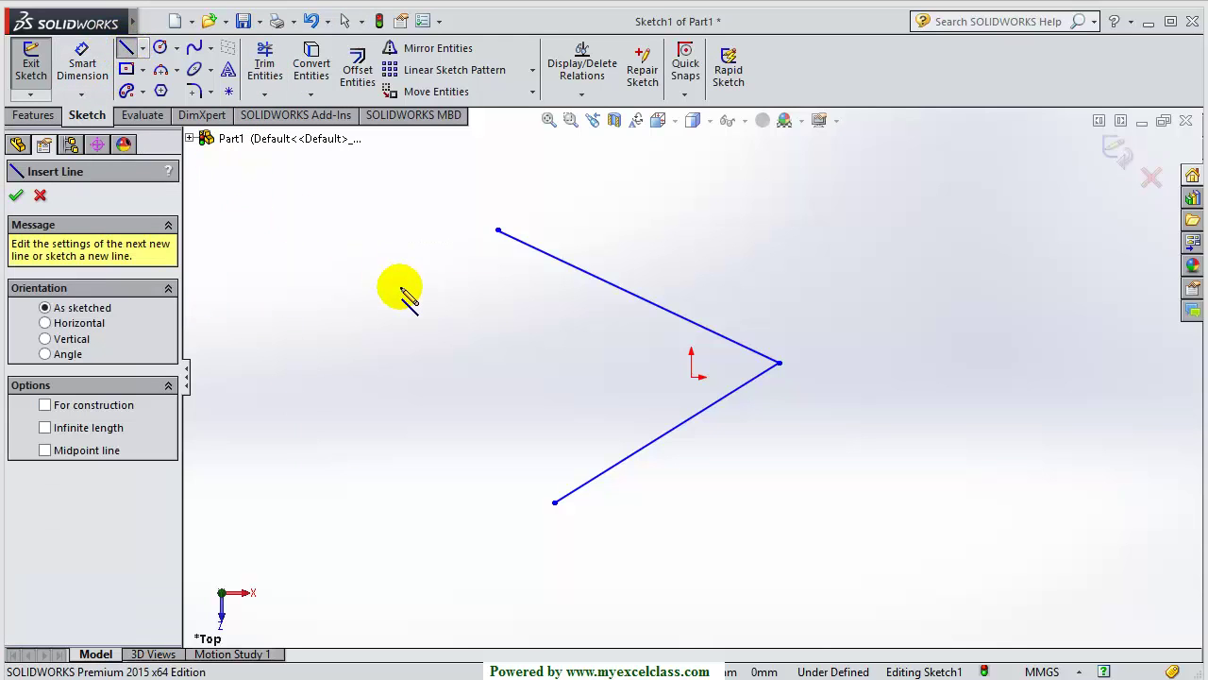
pyautogui.press('Escape')
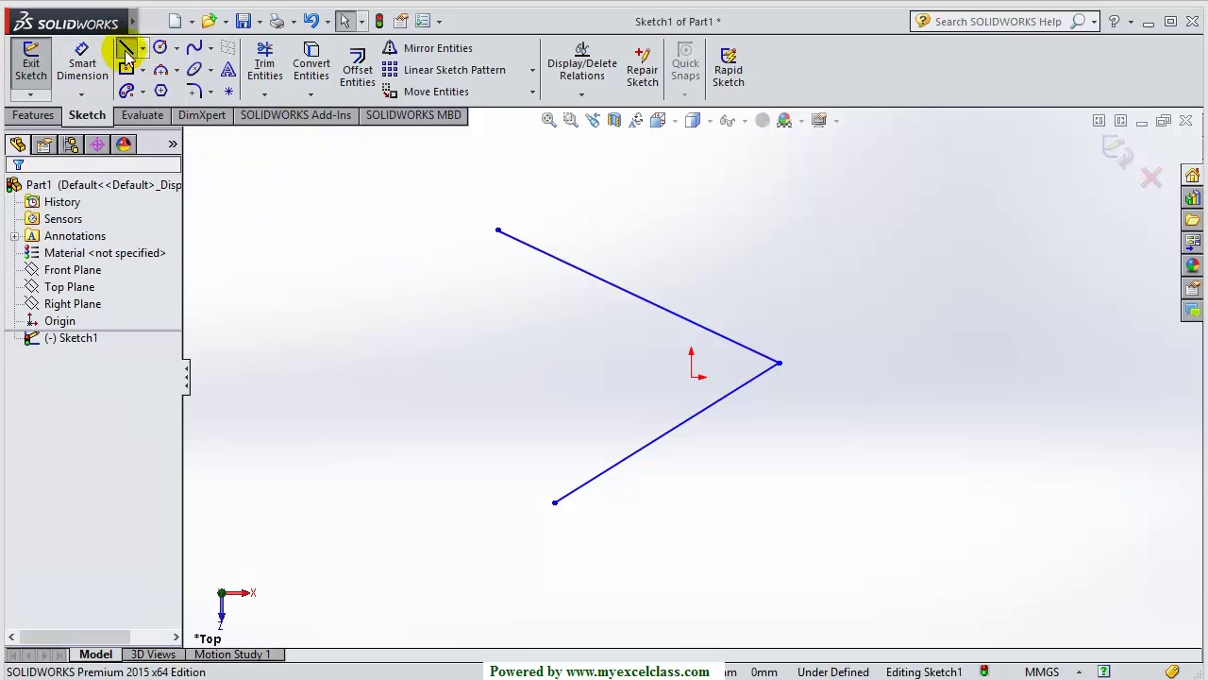
# Sketch two converging lines that do not touch, one above and one below the existing V
pyautogui.click(126, 49)
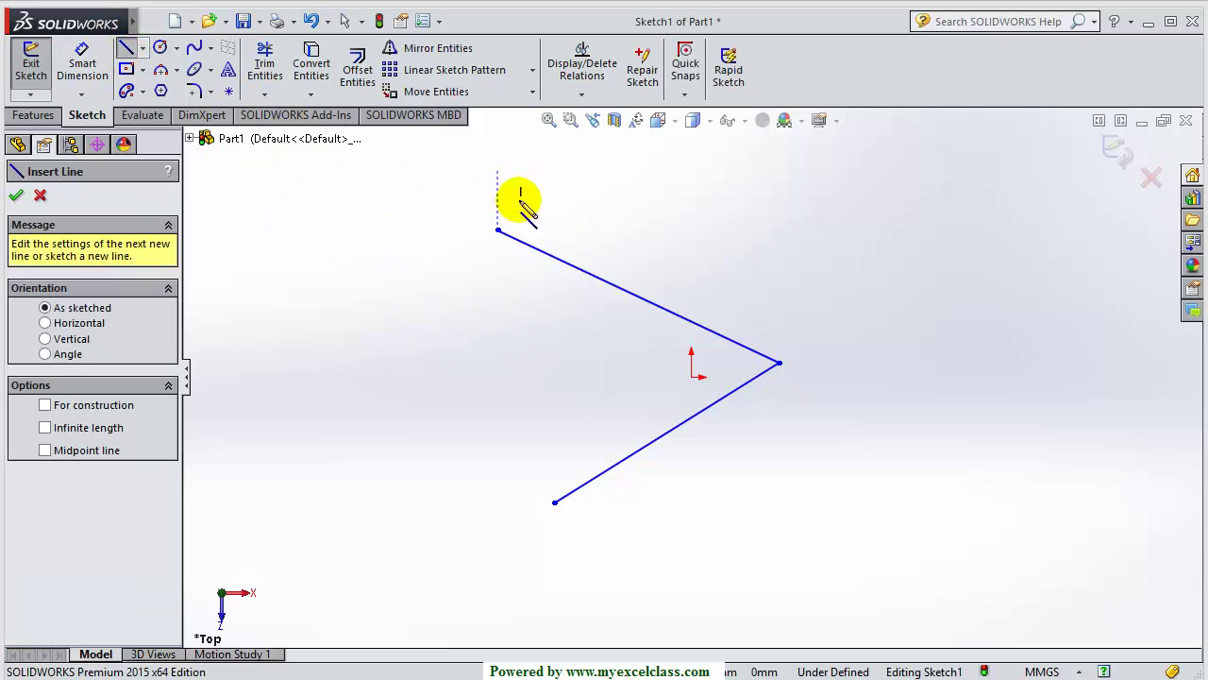
pyautogui.click(582, 223)
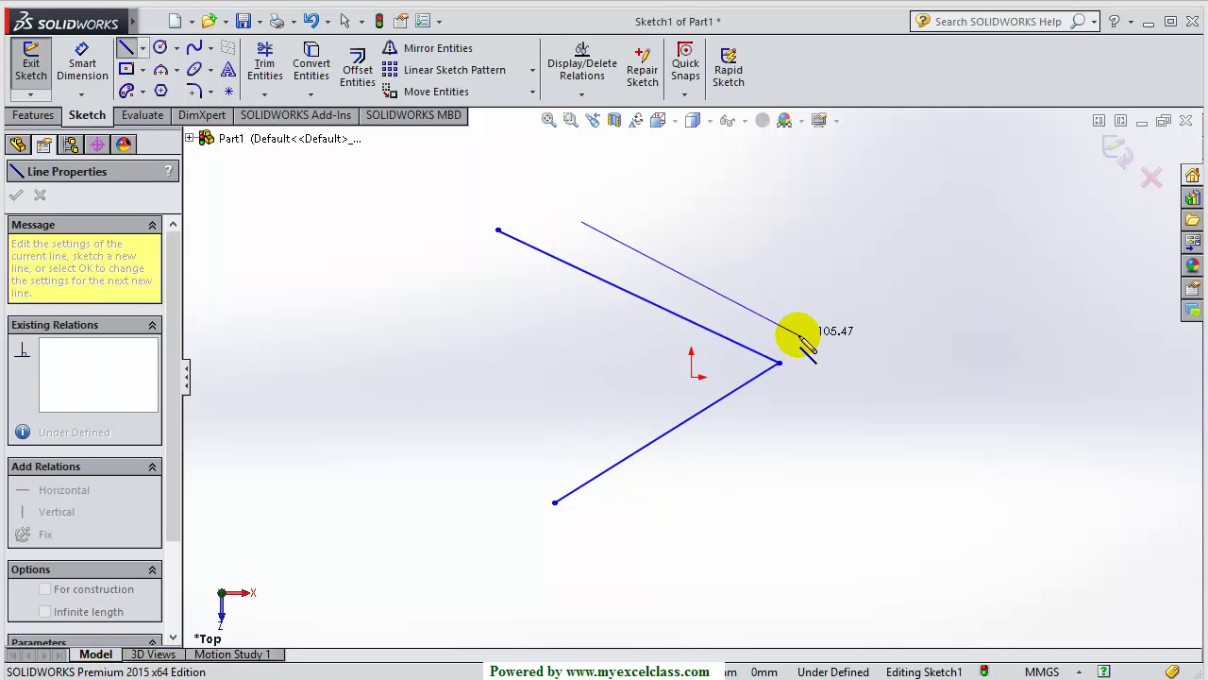
pyautogui.click(867, 342)
pyautogui.press('Escape')
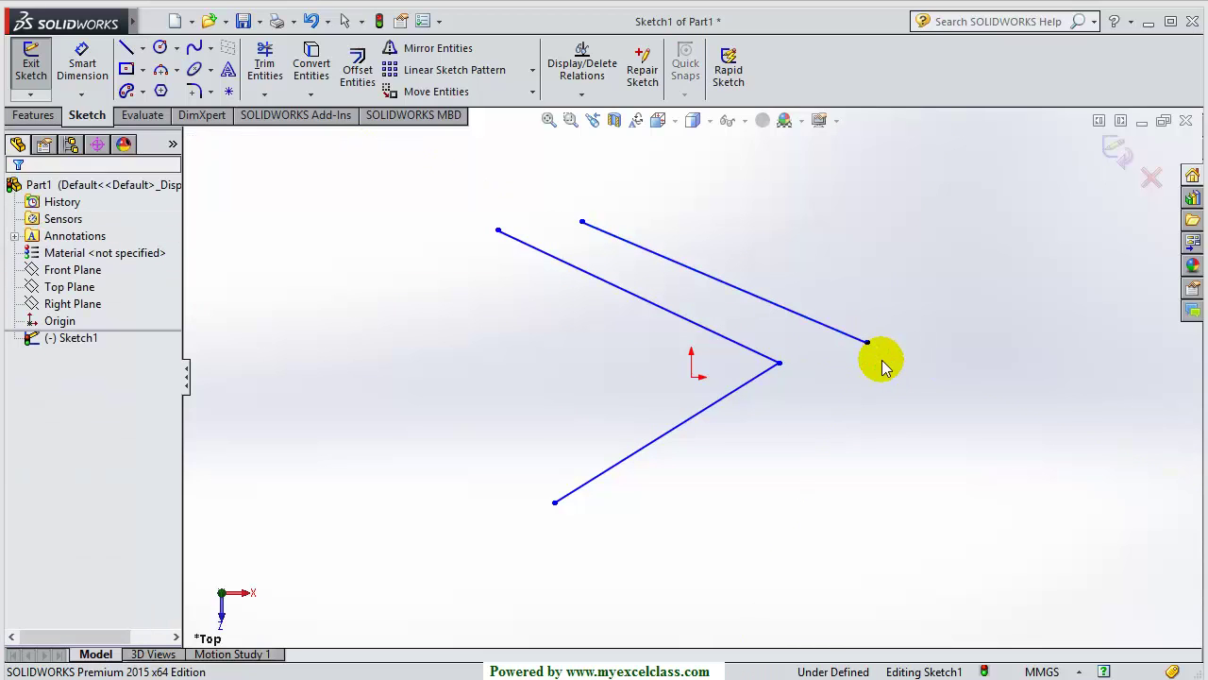
pyautogui.press('l')
pyautogui.click(582, 559)
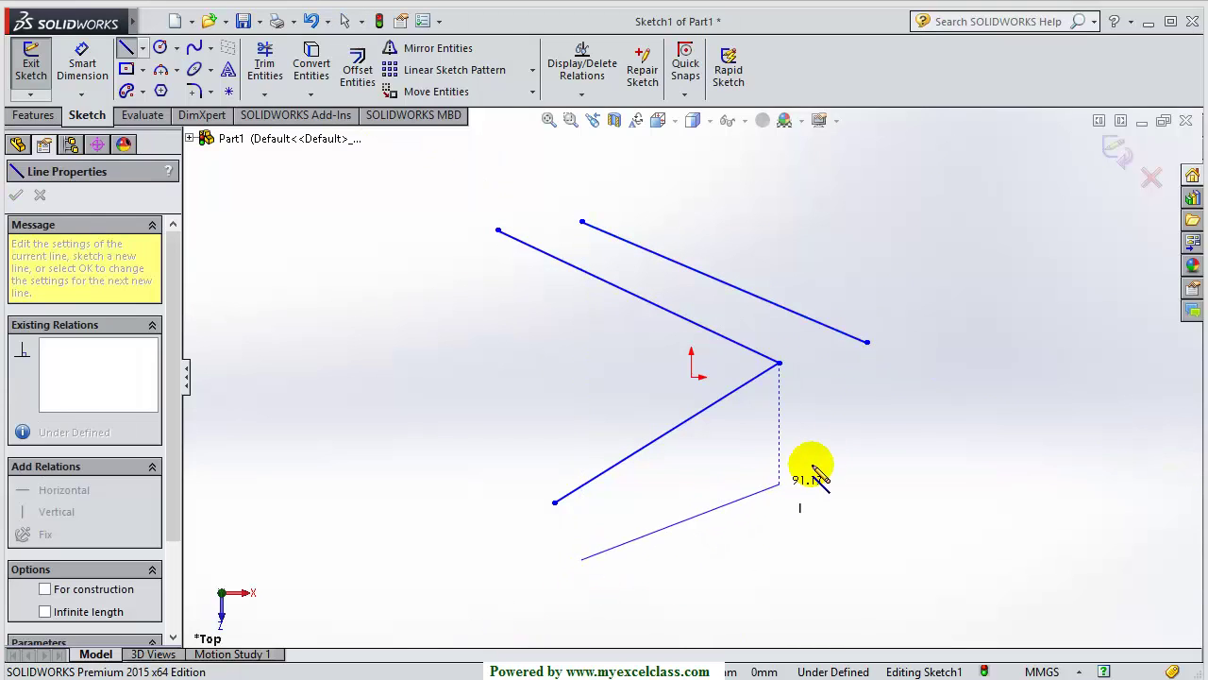
pyautogui.click(866, 442)
pyautogui.press('Escape')
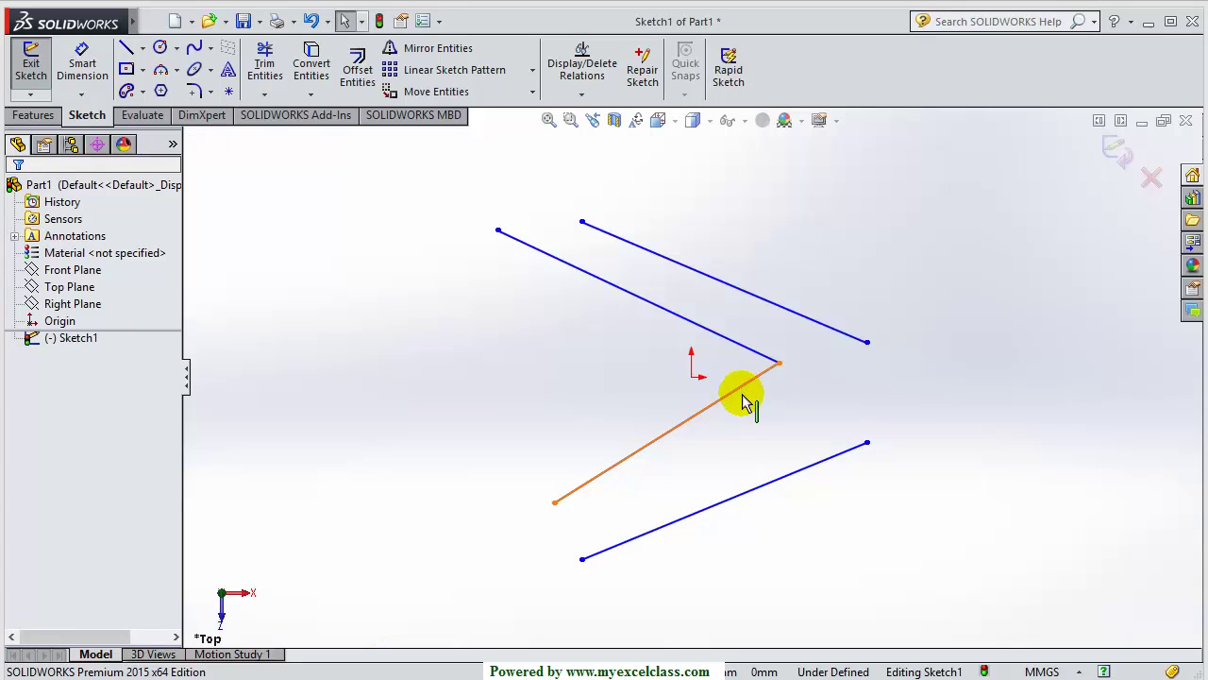
# Join the two outer lines at their virtual intersection using the Corner trim option
pyautogui.click(259, 71)
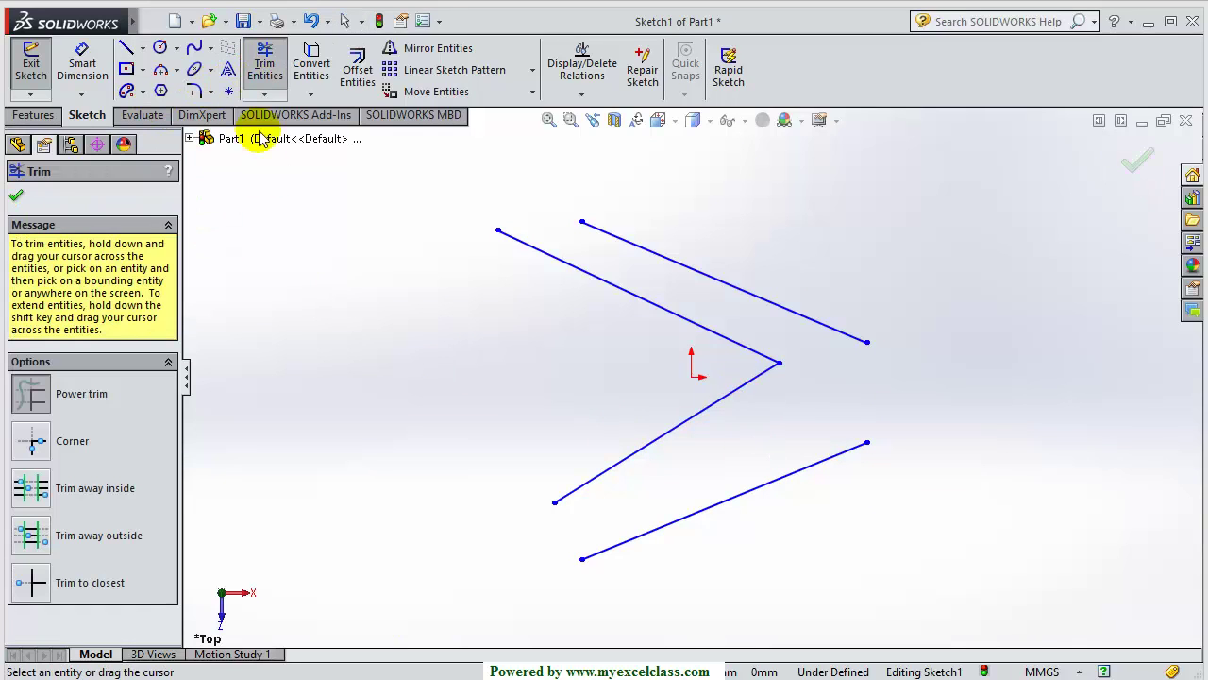
pyautogui.click(32, 450)
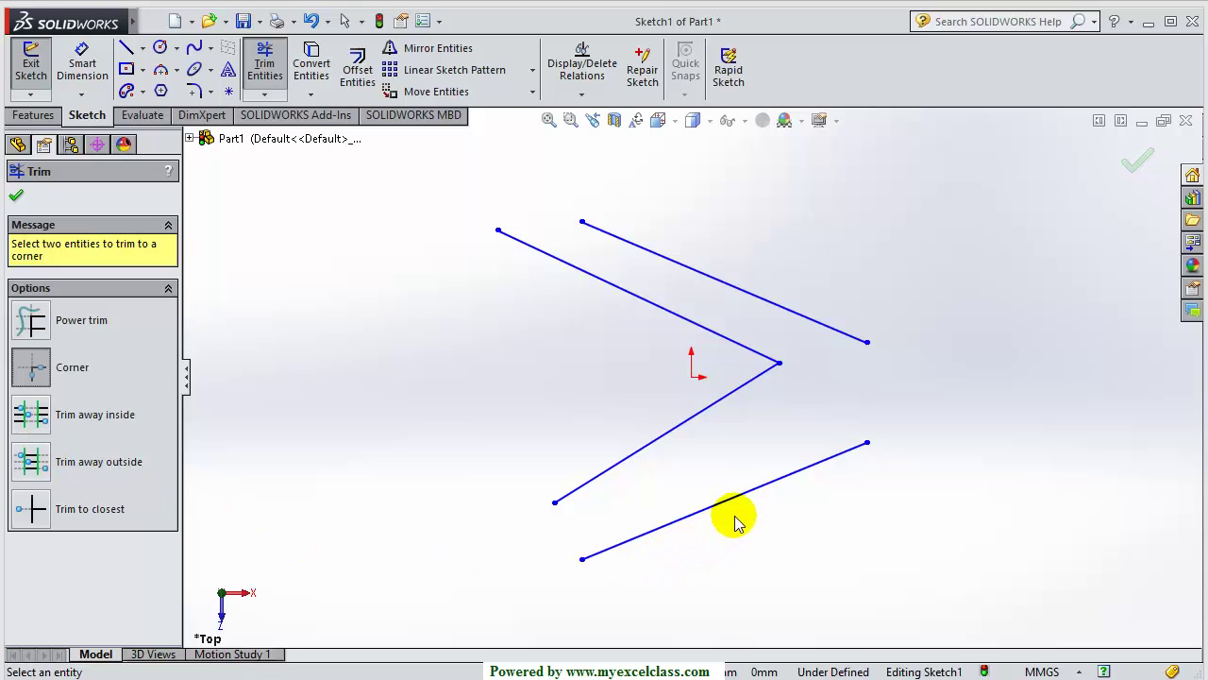
pyautogui.click(772, 307)
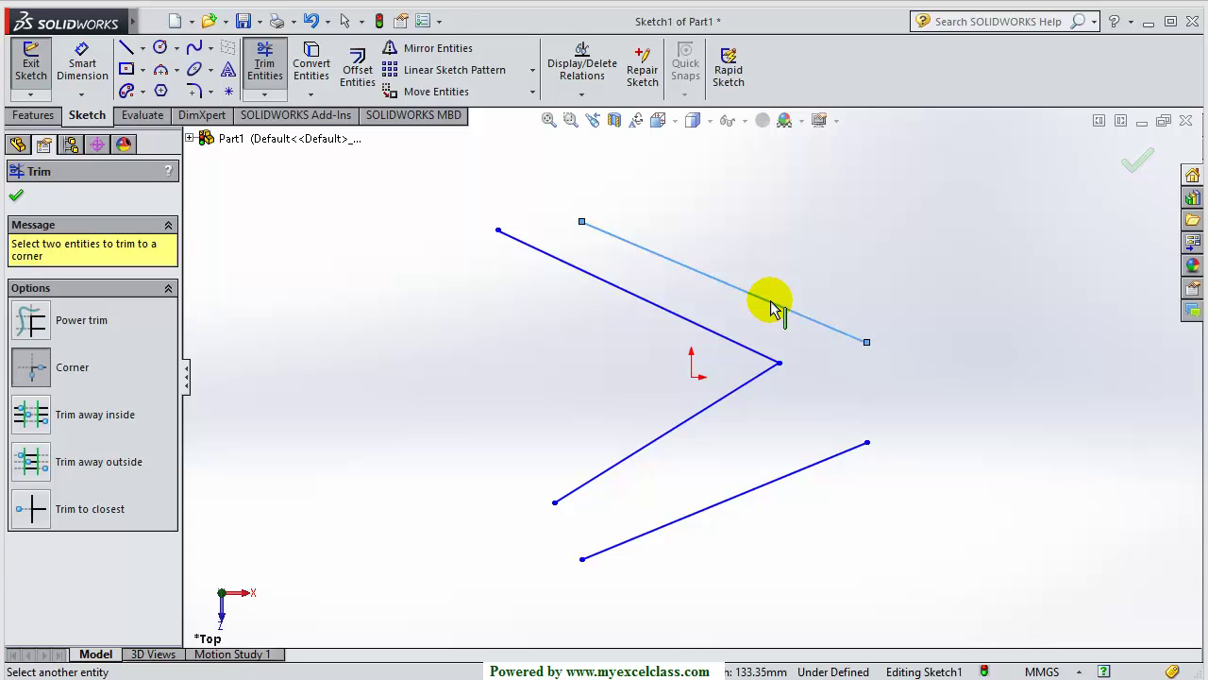
pyautogui.click(827, 458)
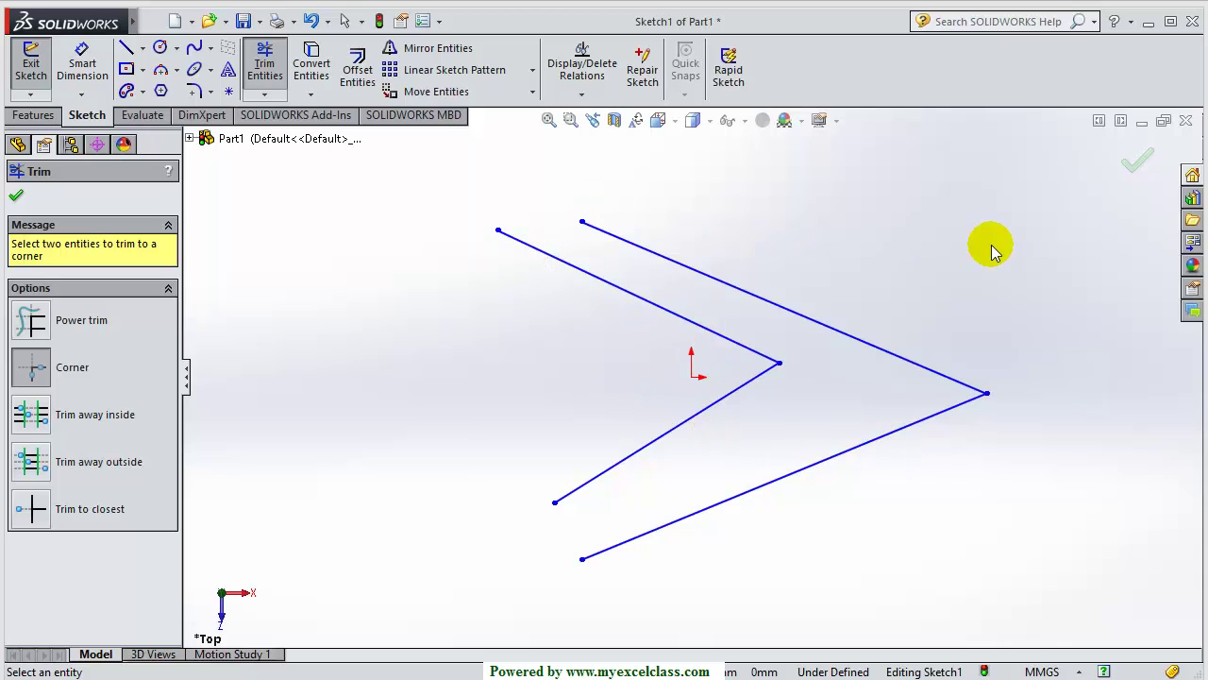
pyautogui.press('Escape')
# Delete all four lines from the sketch
pyautogui.moveTo(844, 221); pyautogui.dragTo(714, 552)
pyautogui.press('Delete')
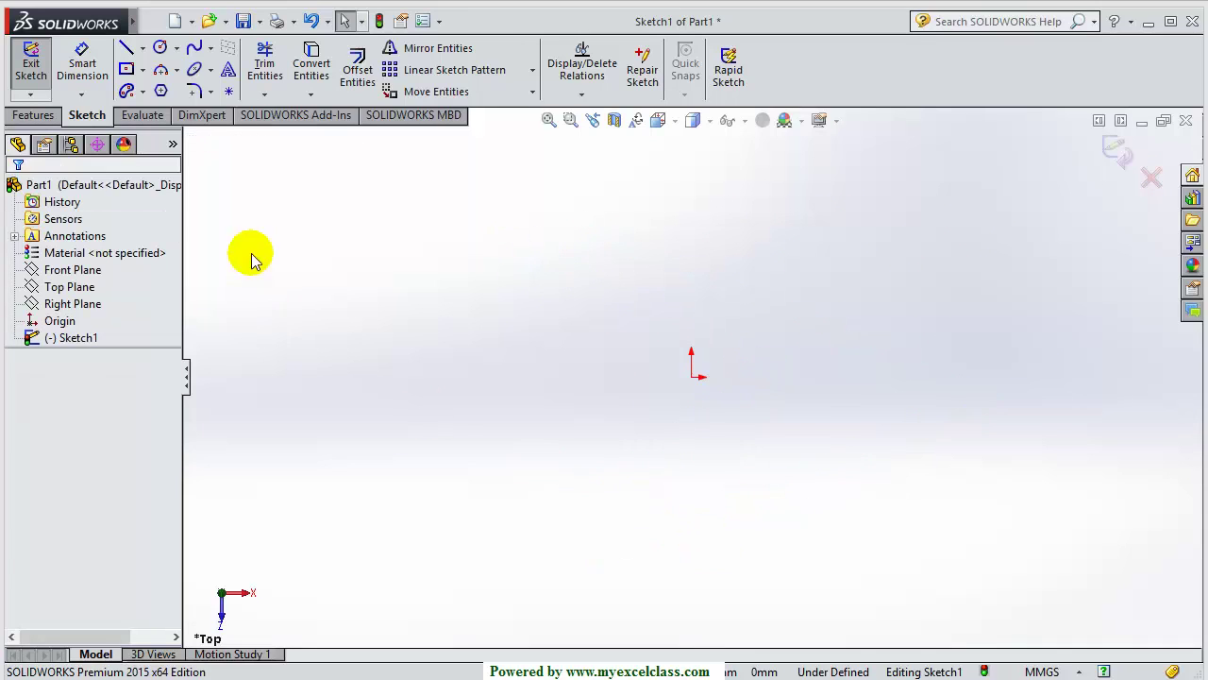
# Sketch a steep, nearly vertical line and a separate long, nearly horizontal line below it
pyautogui.click(126, 49)
pyautogui.moveTo(572, 229); pyautogui.dragTo(592, 412)
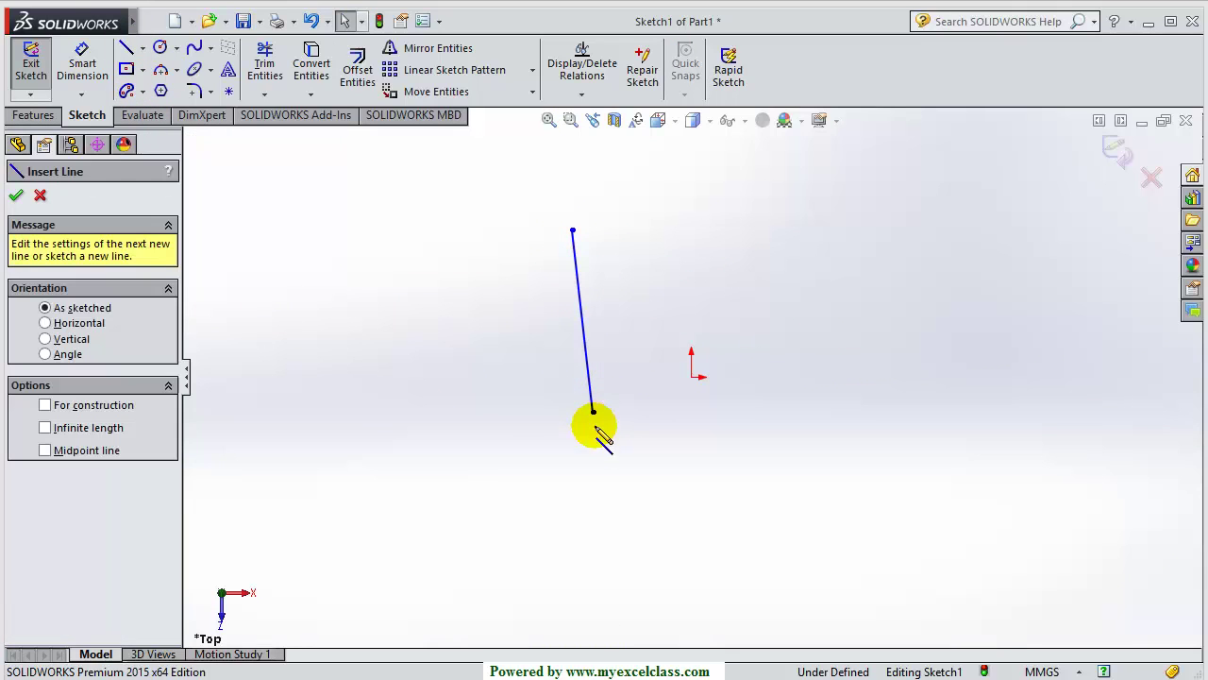
pyautogui.moveTo(429, 505)
pyautogui.mouseDown()
pyautogui.moveTo(877, 567)
pyautogui.moveTo(876, 498)
pyautogui.mouseUp()
pyautogui.press('Escape')
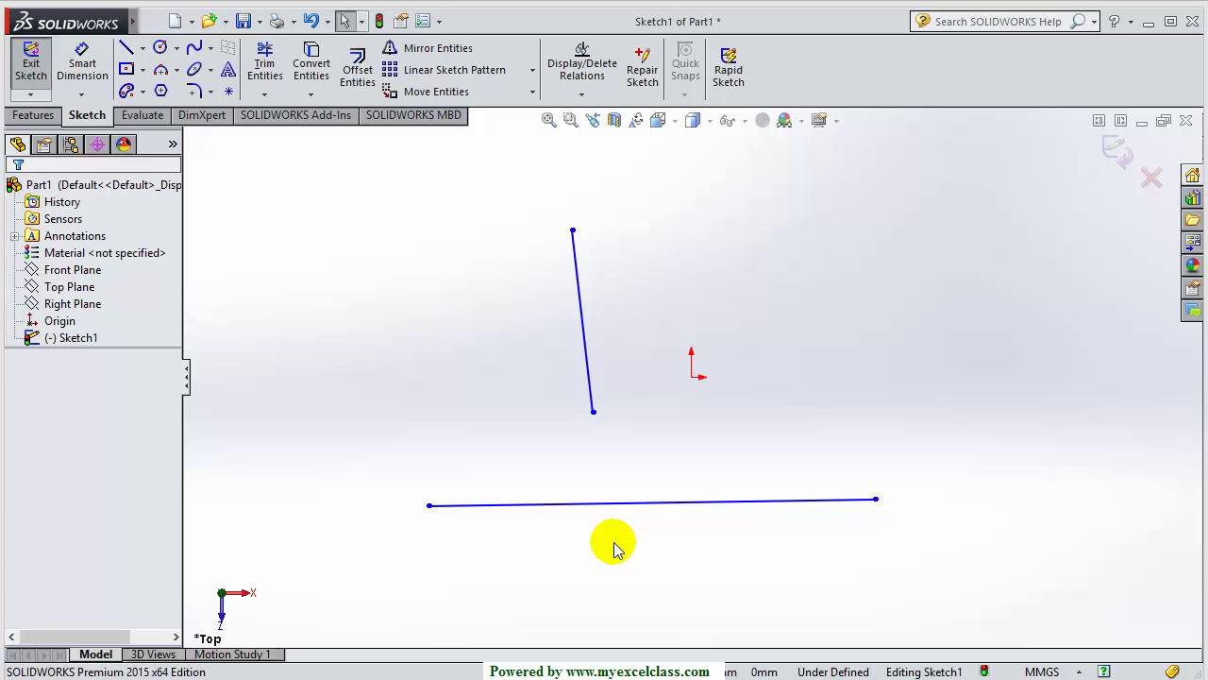
# Sketch a centerline from the steep line's upper endpoint, along that line, down to the lower line
pyautogui.moveTo(78, 25)
pyautogui.click(141, 49)
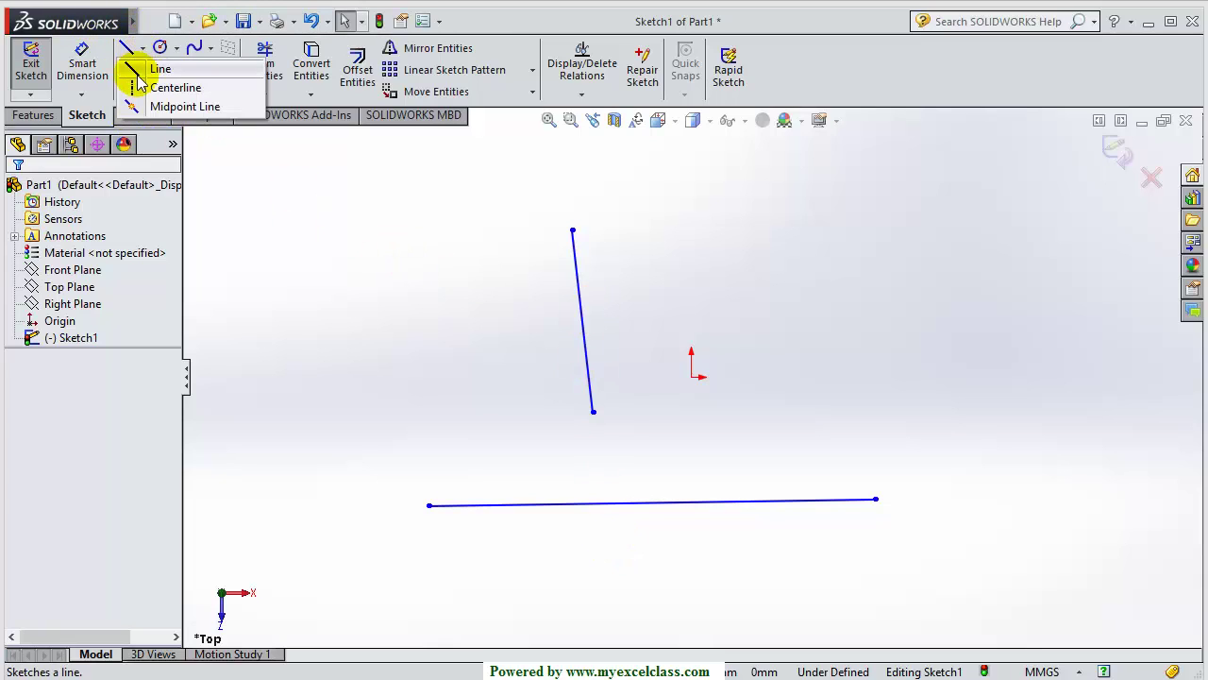
pyautogui.click(139, 88)
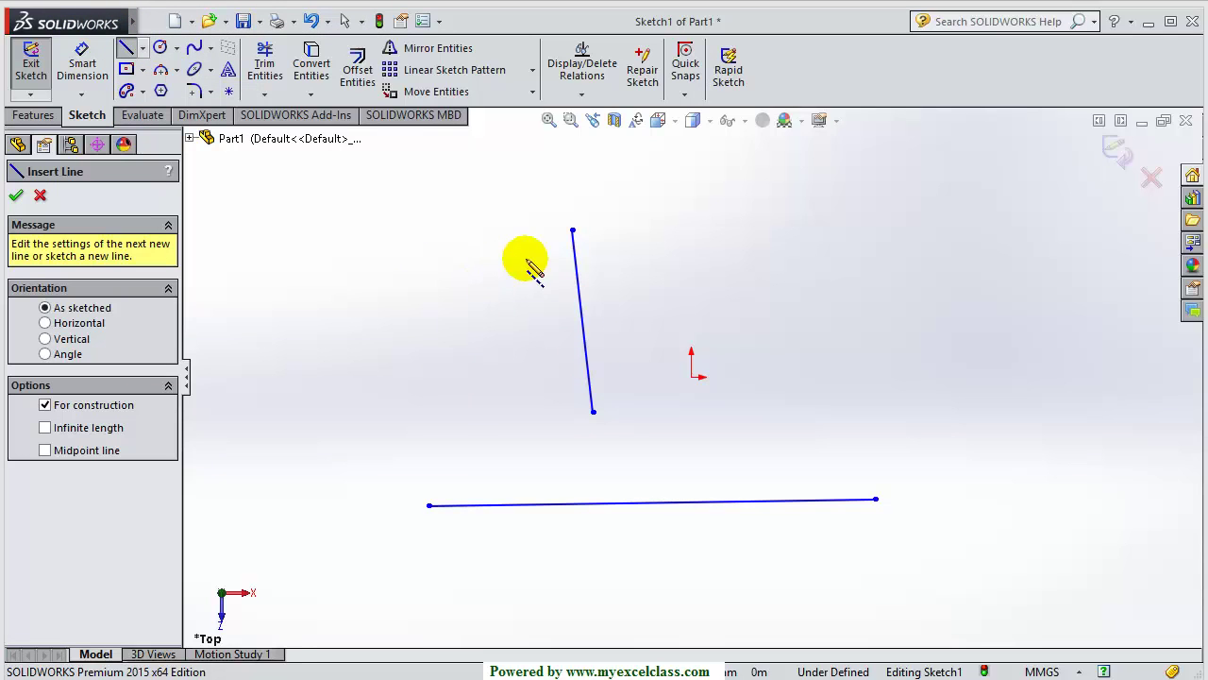
pyautogui.click(572, 231)
pyautogui.click(602, 504)
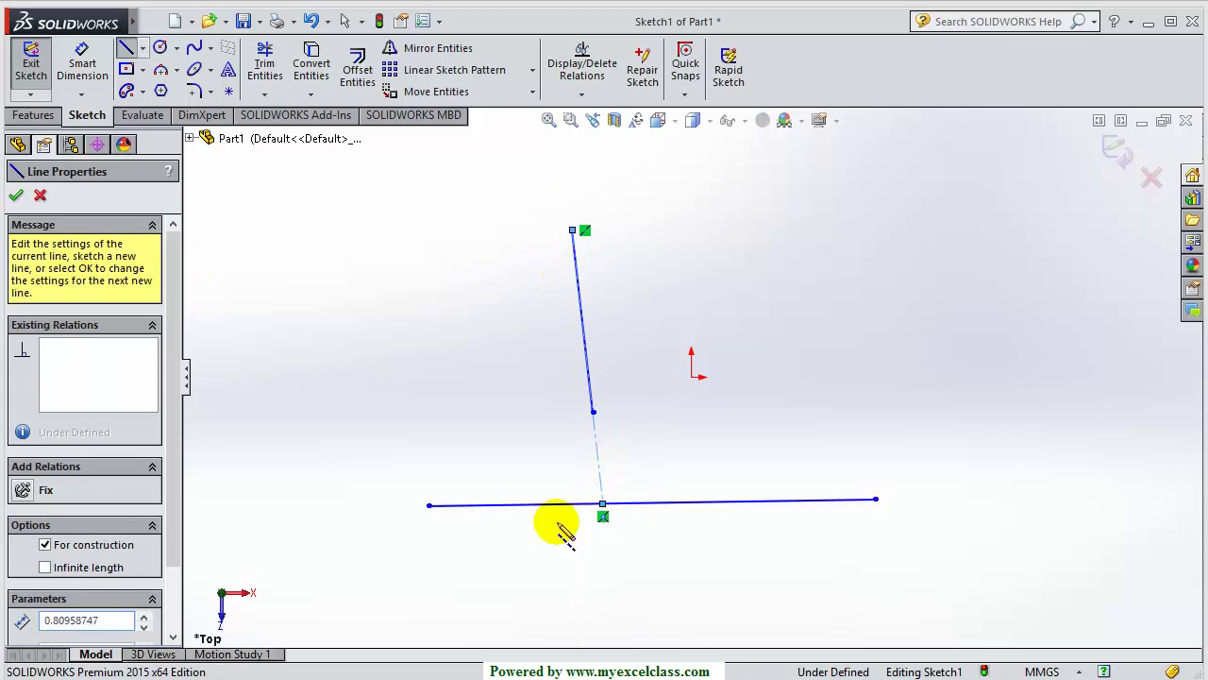
# Try a collinear centerline of about 115 mm along the lower line past its left end, and delete that segment
pyautogui.click(337, 508)
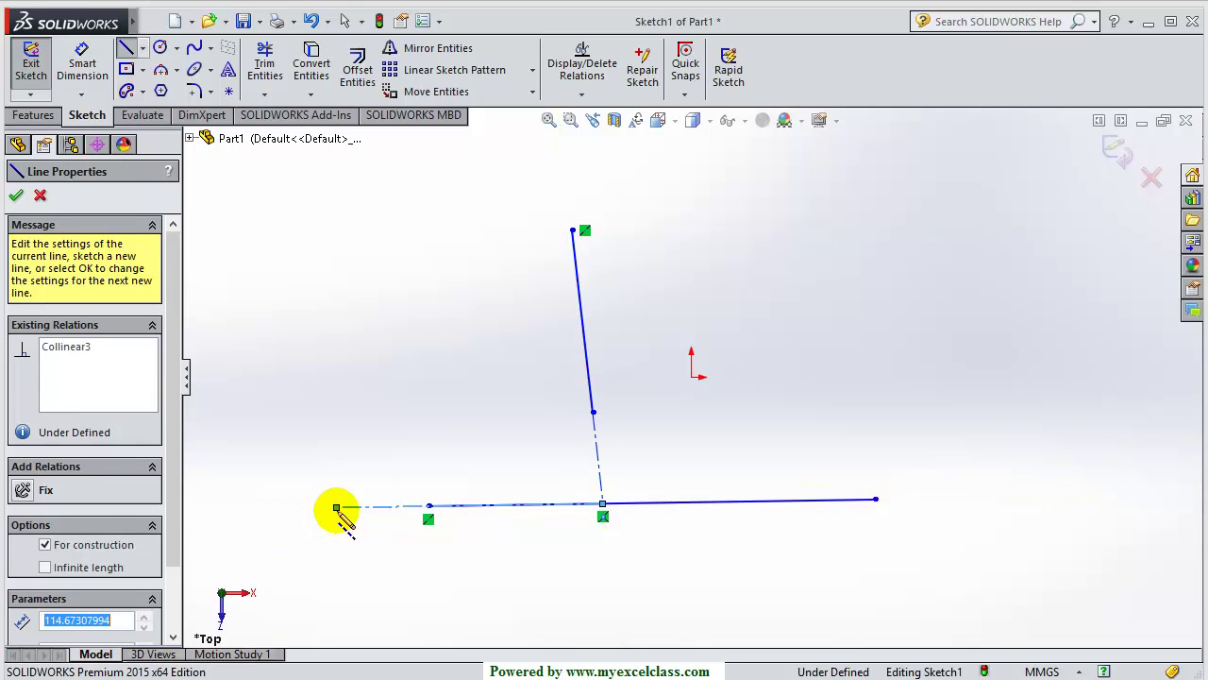
pyautogui.press('Escape')
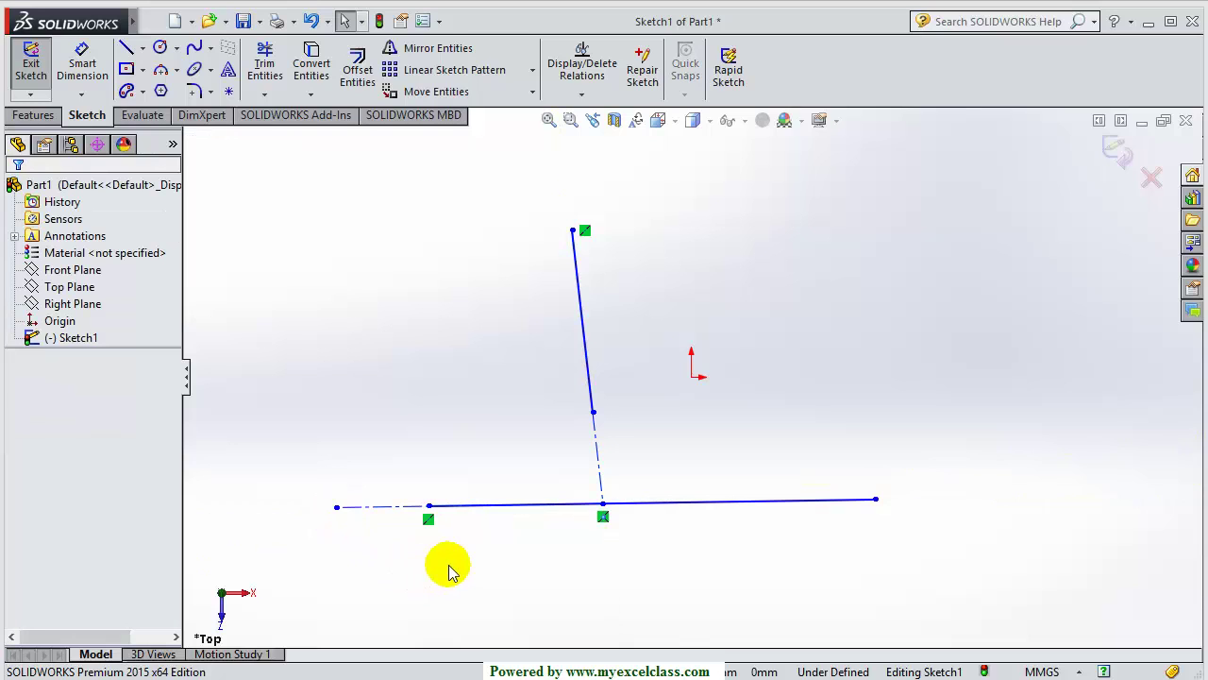
pyautogui.click(374, 507)
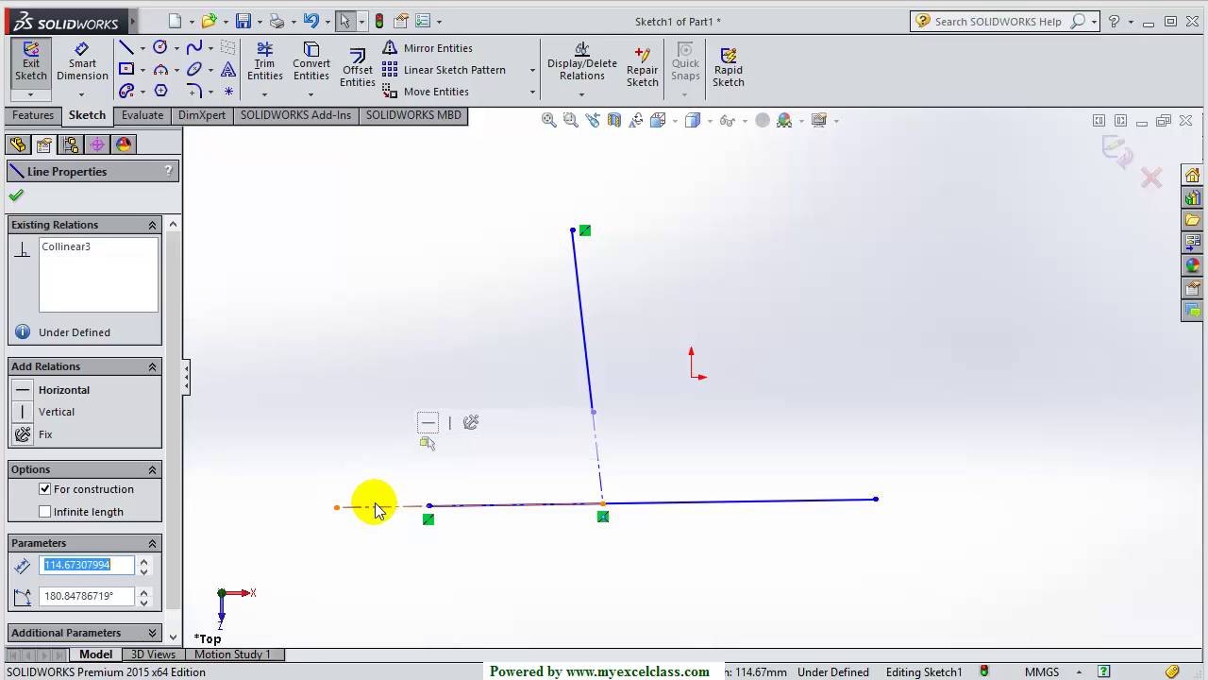
pyautogui.press('Return')
pyautogui.press('Escape')
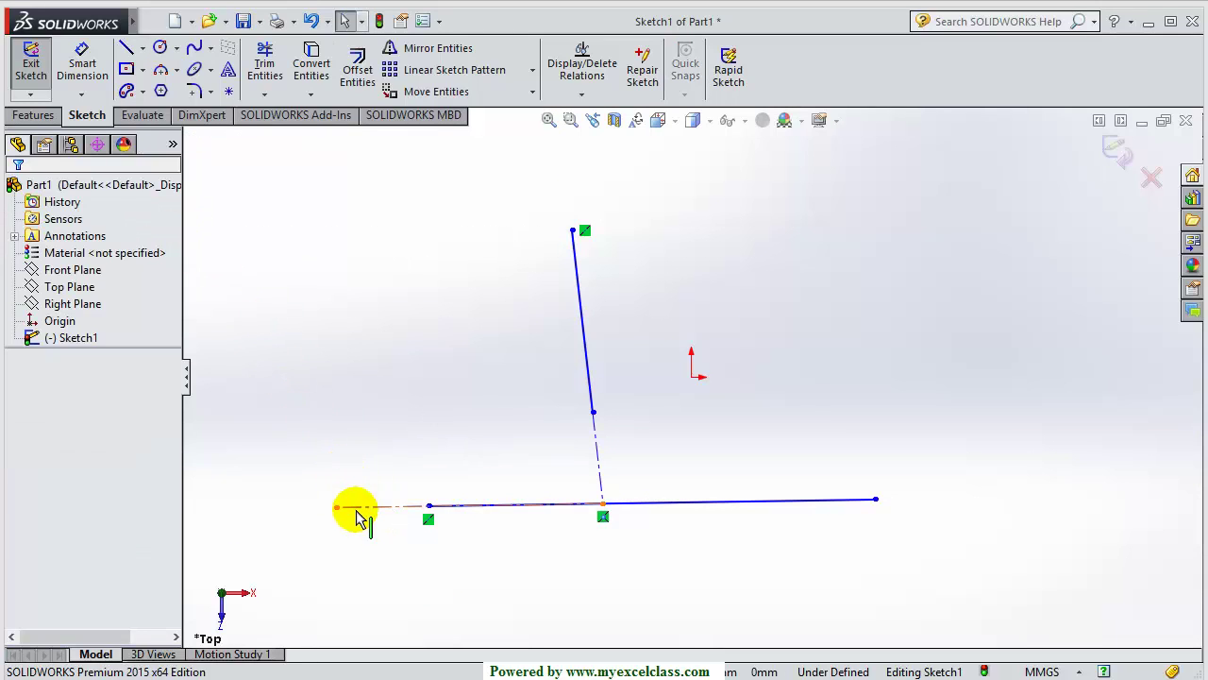
pyautogui.click(364, 505)
pyautogui.press('Delete')
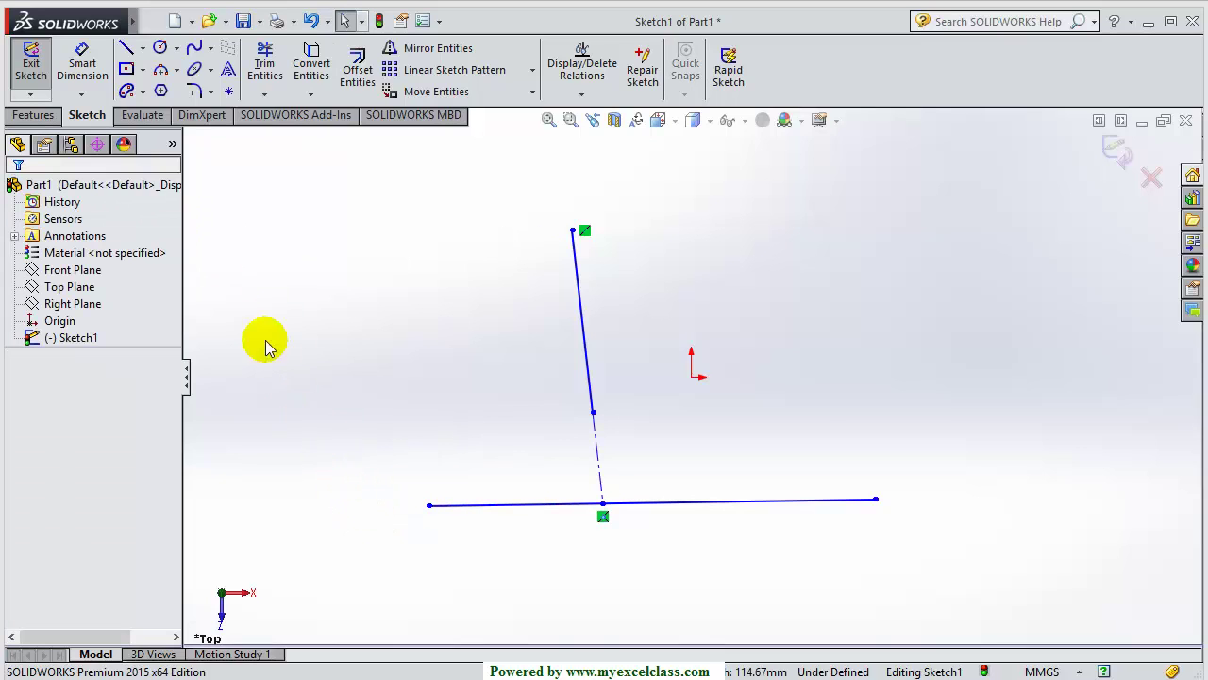
# Sketch a centerline from the first centerline's lower end along the lower line to just past its right end
pyautogui.click(159, 47)
pyautogui.click(141, 49)
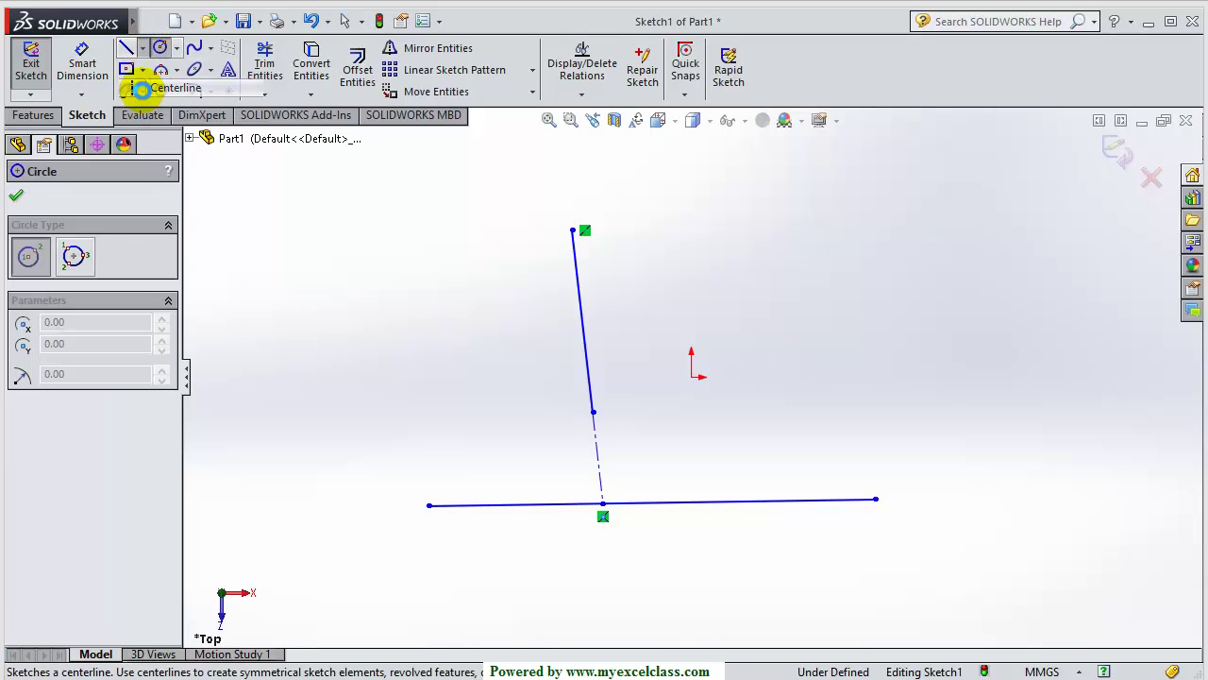
pyautogui.click(170, 87)
pyautogui.click(603, 505)
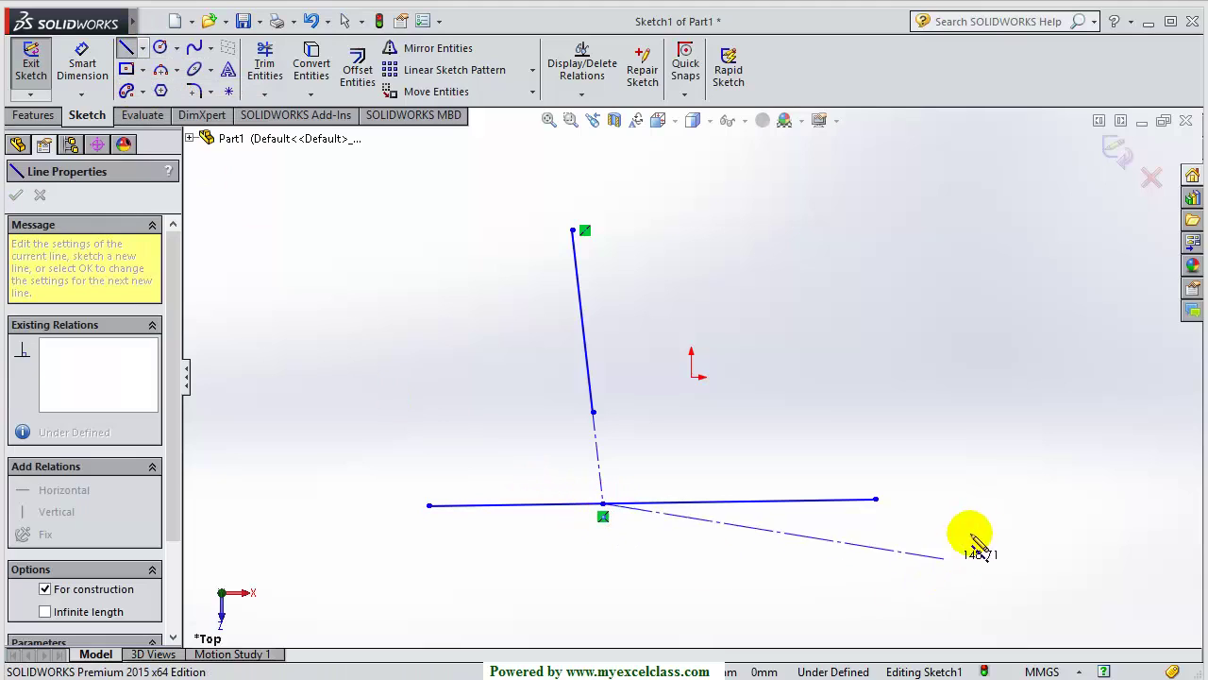
pyautogui.click(901, 498)
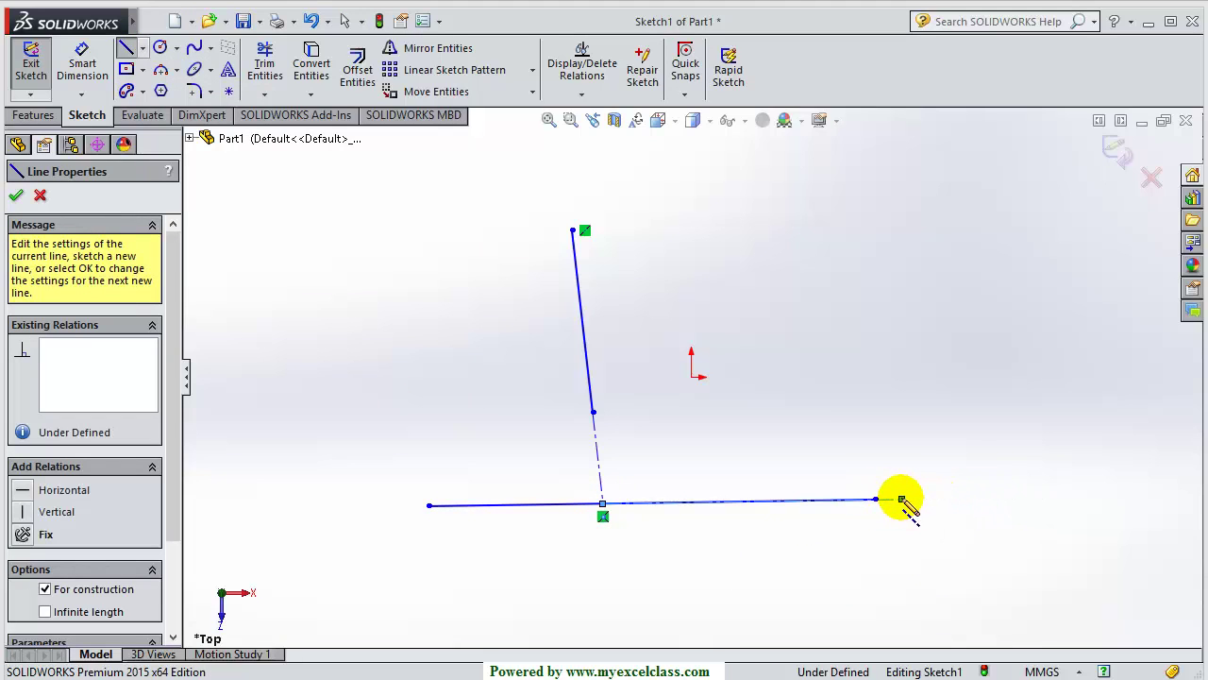
# Delete the two construction centerlines, one along the lower line and one along the steep line
pyautogui.press('Escape')
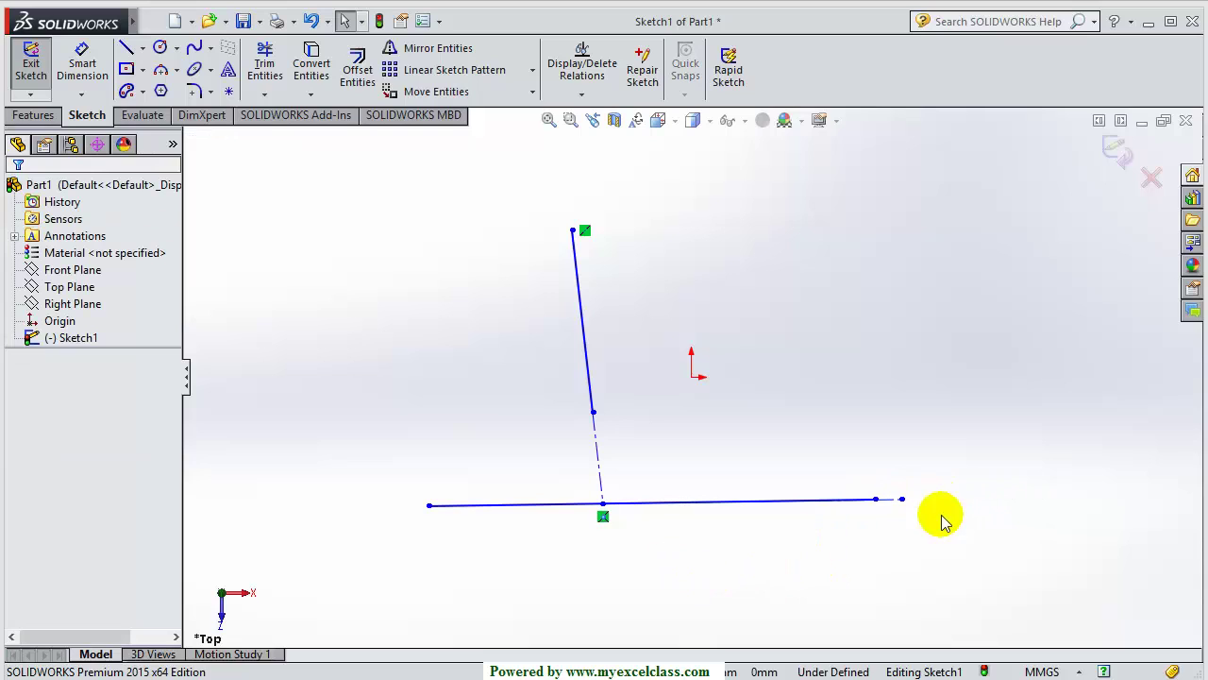
pyautogui.click(887, 507)
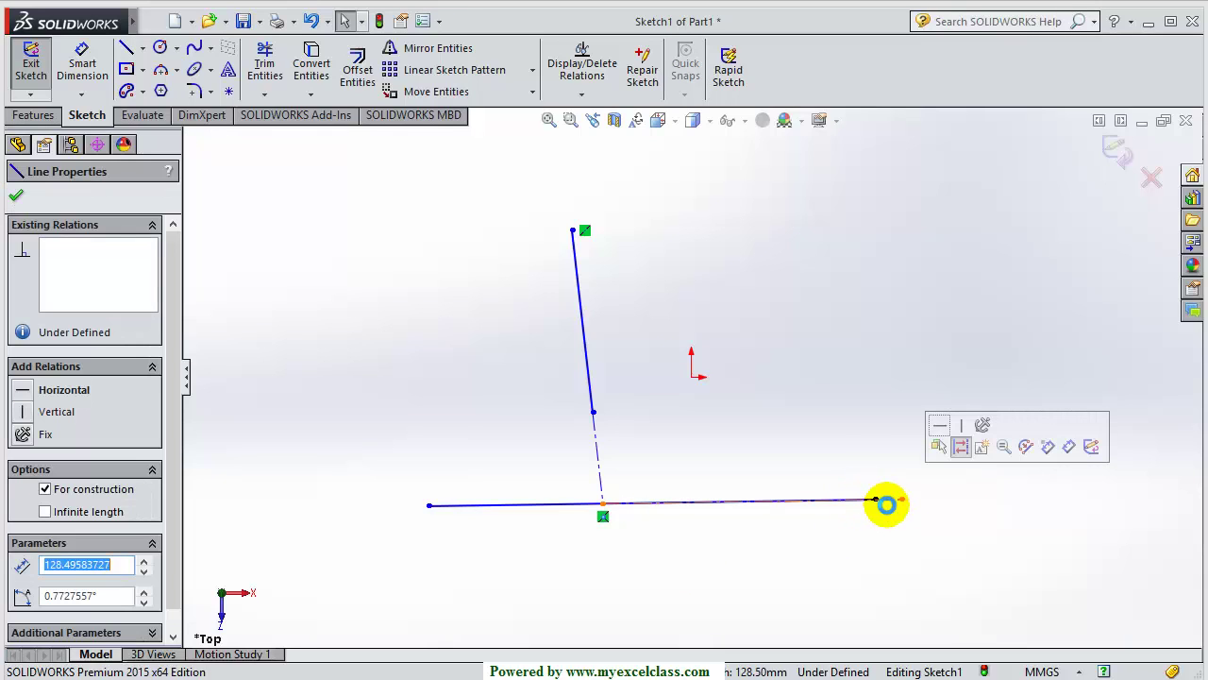
pyautogui.press('Delete')
pyautogui.click(597, 459)
pyautogui.click(602, 461)
pyautogui.press('Delete')
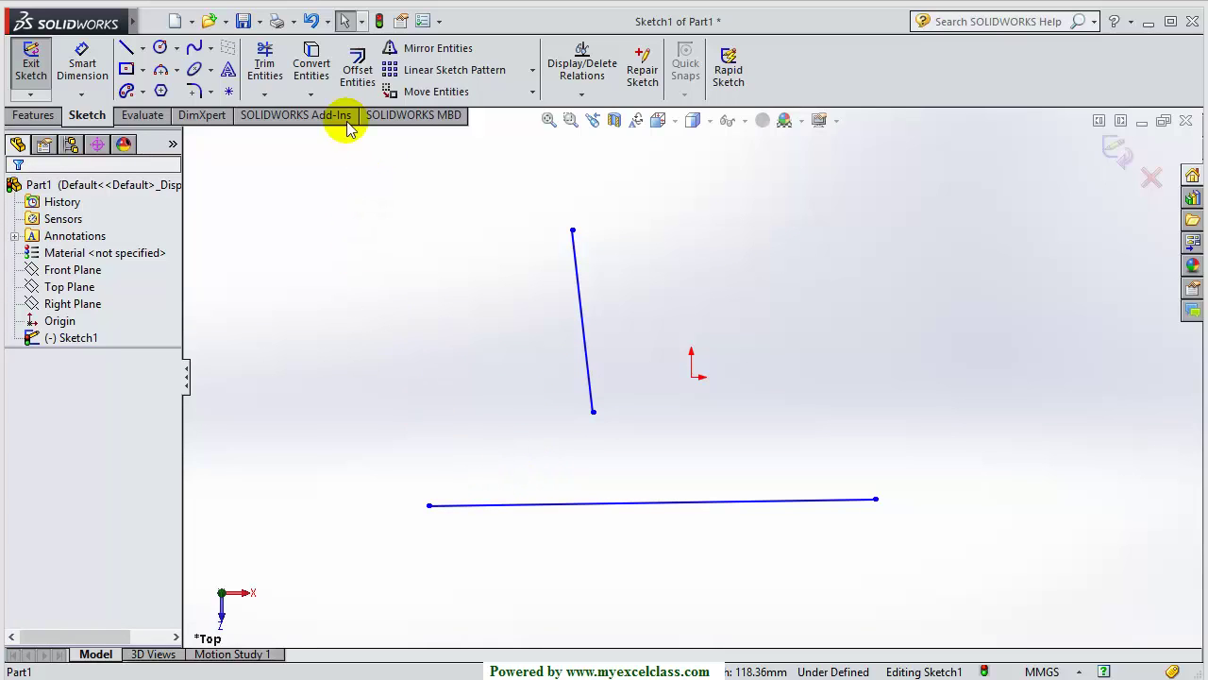
# Corner-trim the steep line with the left portion of the lower line, and undo the trim
pyautogui.click(264, 66)
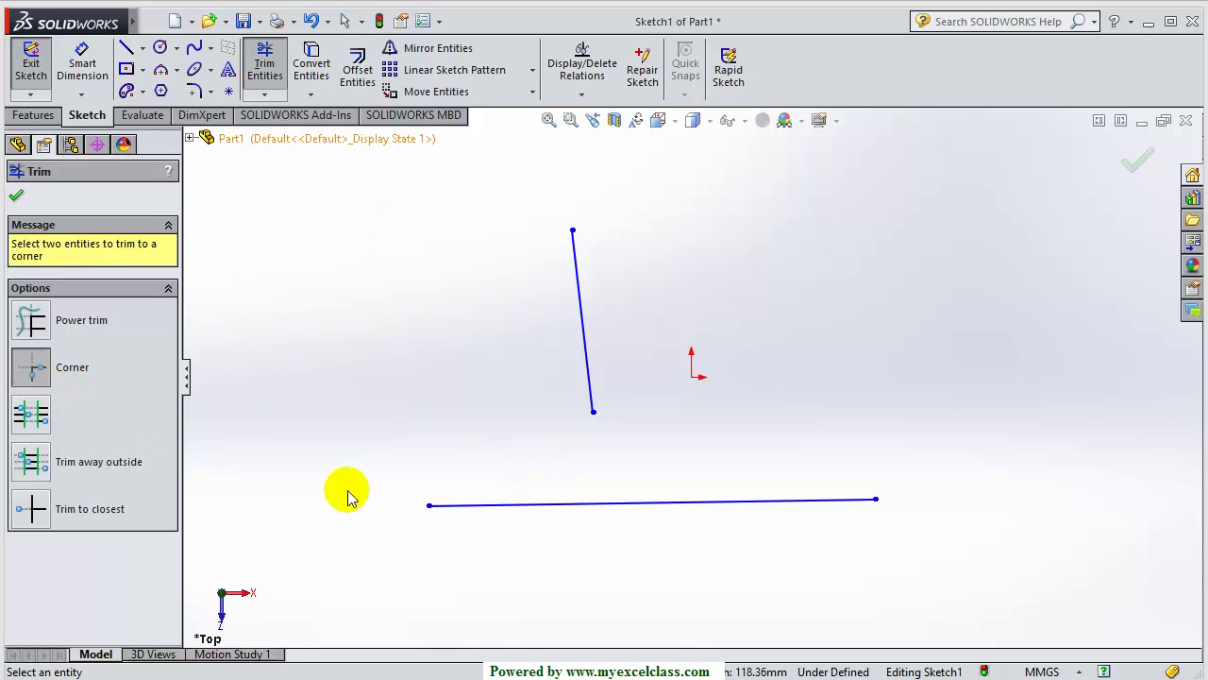
pyautogui.click(584, 317)
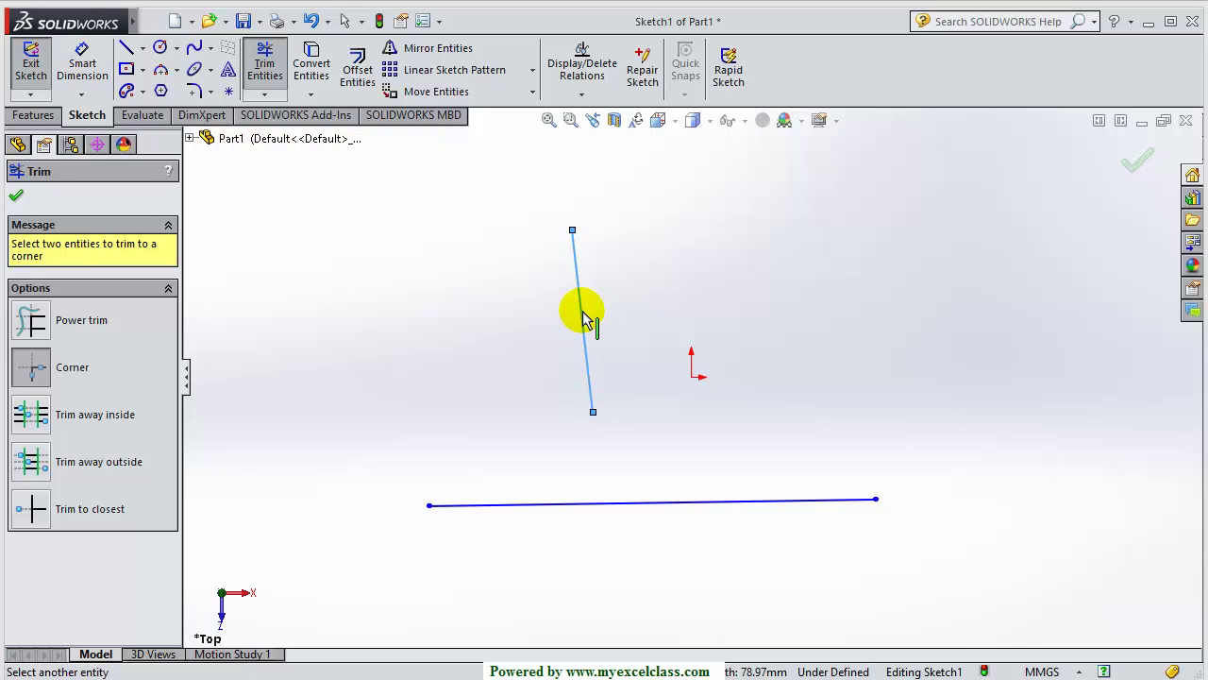
pyautogui.click(469, 511)
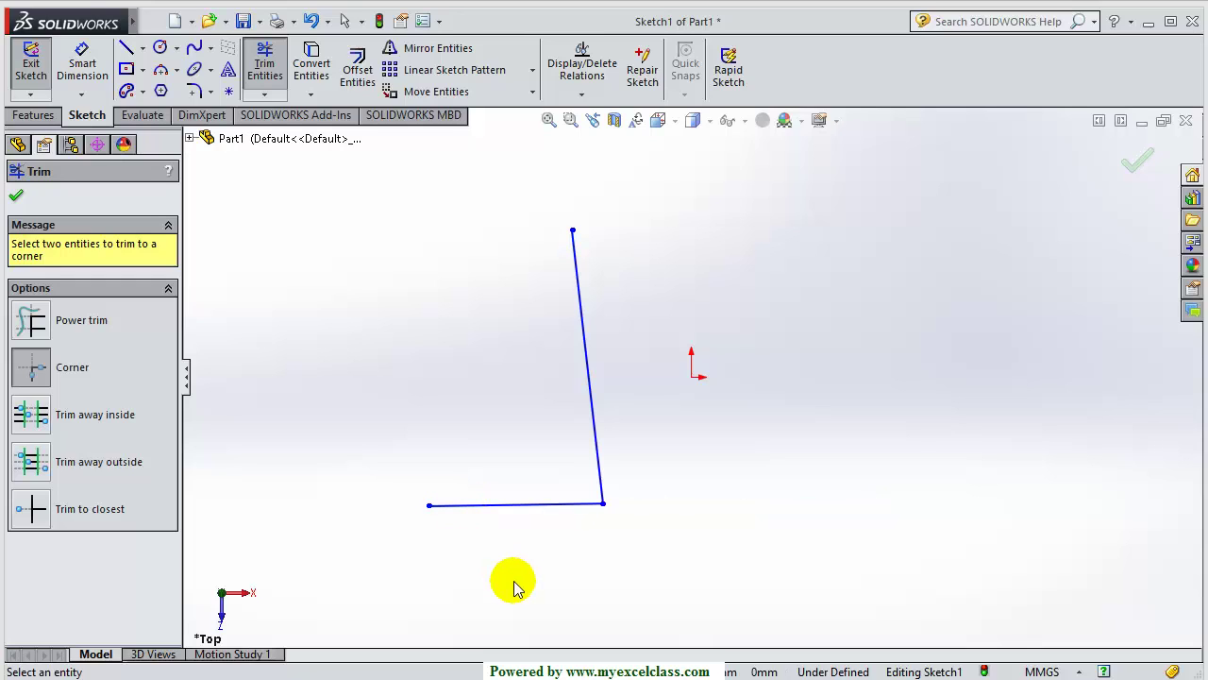
pyautogui.hotkey('ctrl', 'z')
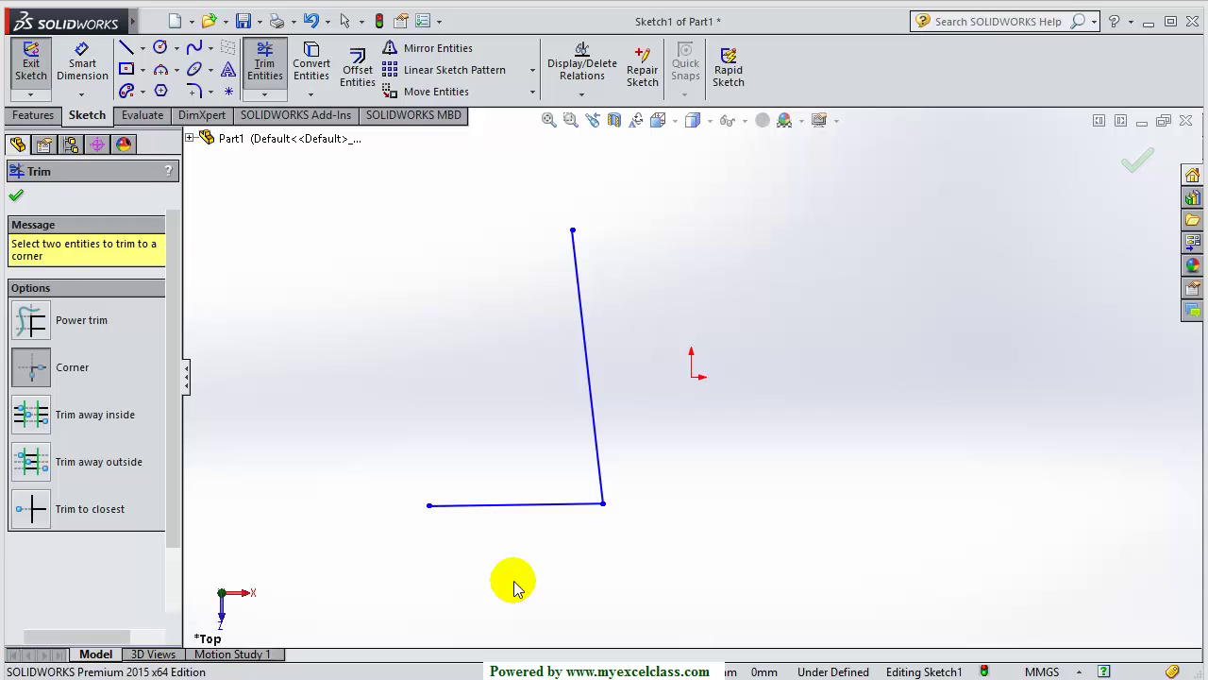
# Corner-trim the steep line with the right portion of the lower line, and delete both lines
pyautogui.click(265, 62)
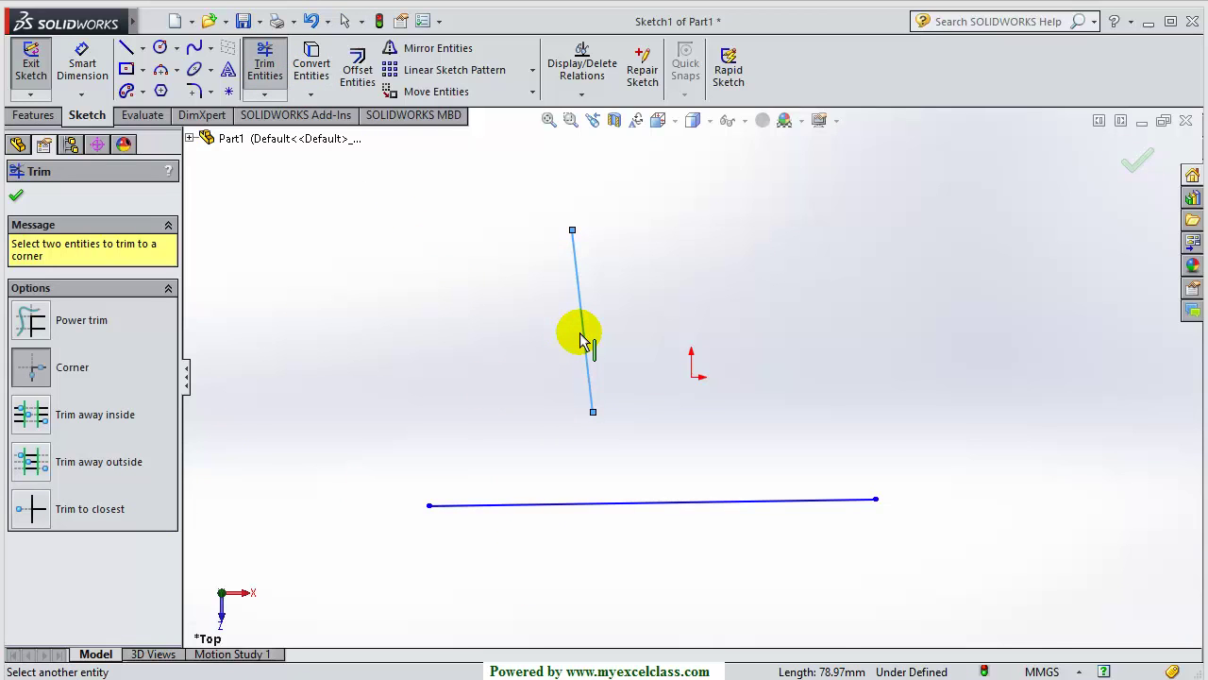
pyautogui.click(747, 507)
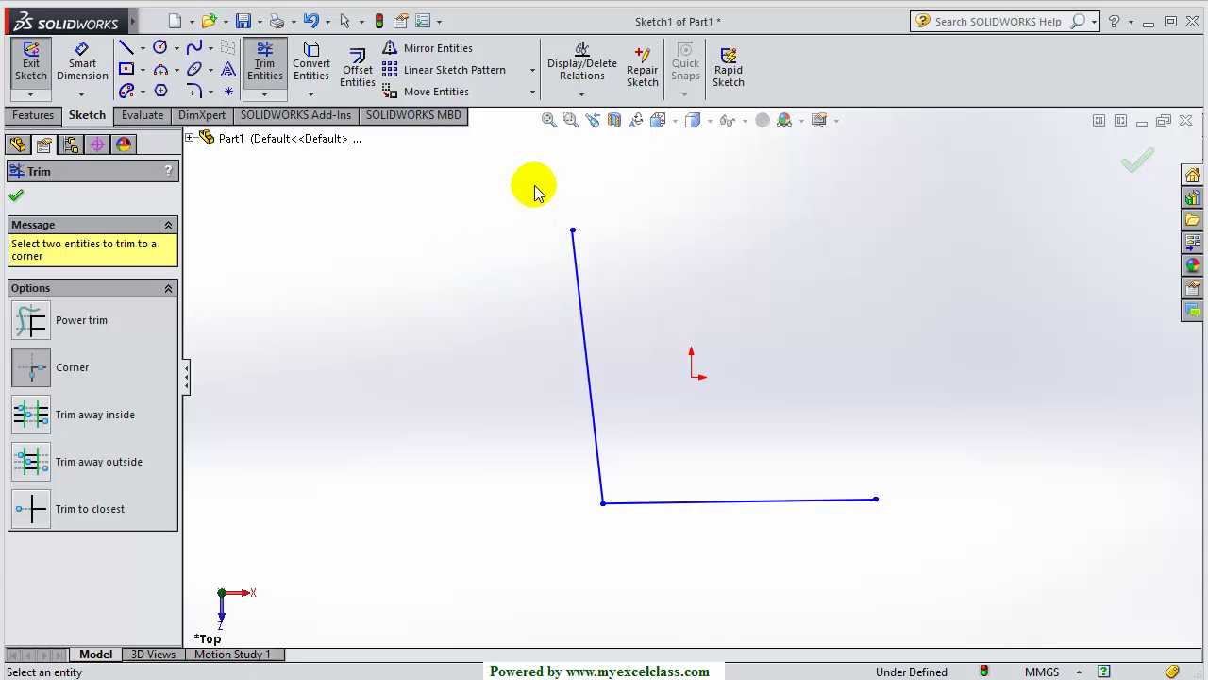
pyautogui.click(17, 196)
pyautogui.moveTo(469, 188)
pyautogui.mouseDown()
pyautogui.moveTo(1038, 625)
pyautogui.moveTo(996, 592)
pyautogui.mouseUp()
pyautogui.press('Delete')
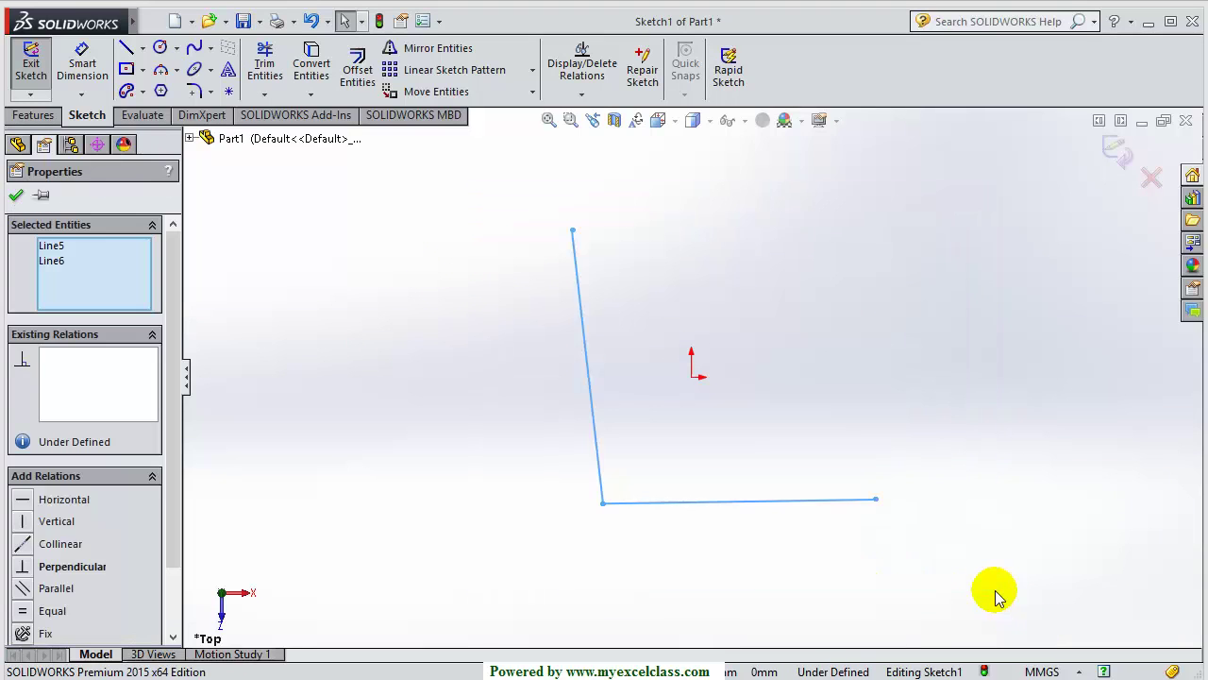
# Sketch two upright lines on either side of the origin, a slightly slanted left one about 155 mm long and a vertical right one
pyautogui.click(125, 47)
pyautogui.moveTo(528, 221); pyautogui.dragTo(517, 580)
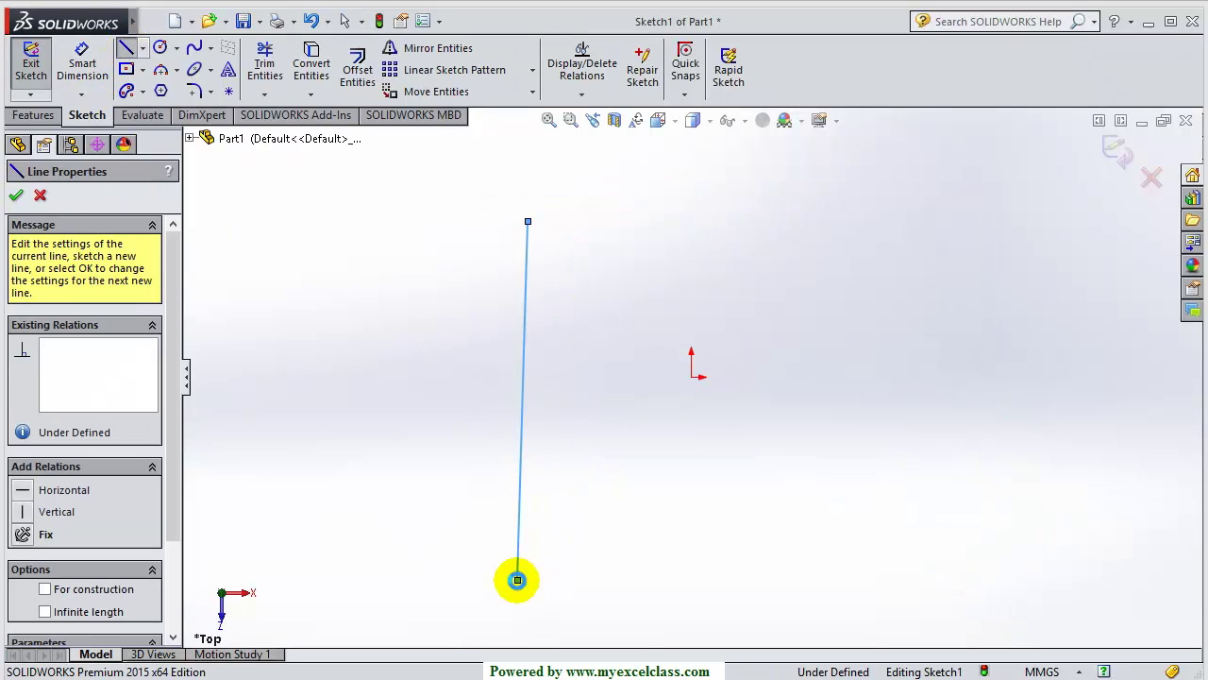
pyautogui.moveTo(839, 211)
pyautogui.mouseDown()
pyautogui.moveTo(817, 551)
pyautogui.moveTo(839, 556)
pyautogui.mouseUp()
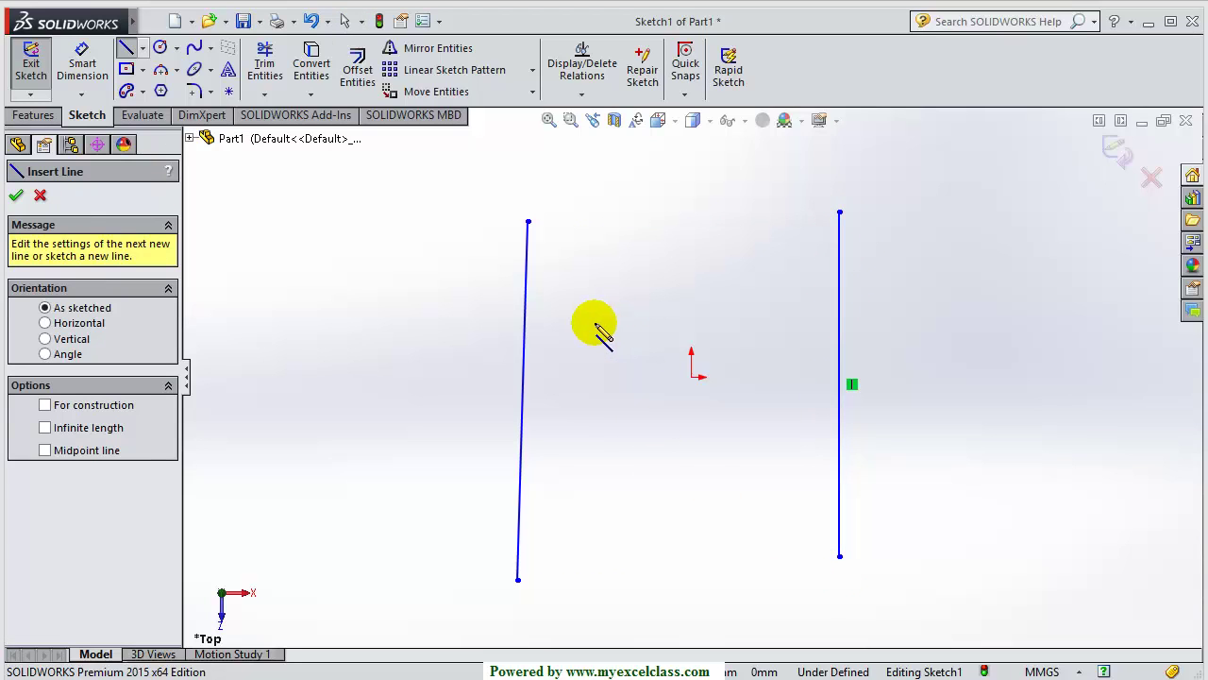
# Sketch a horizontal line about 97 mm long above the origin, between the two upright lines without touching them
pyautogui.click(670, 346)
pyautogui.click(558, 311)
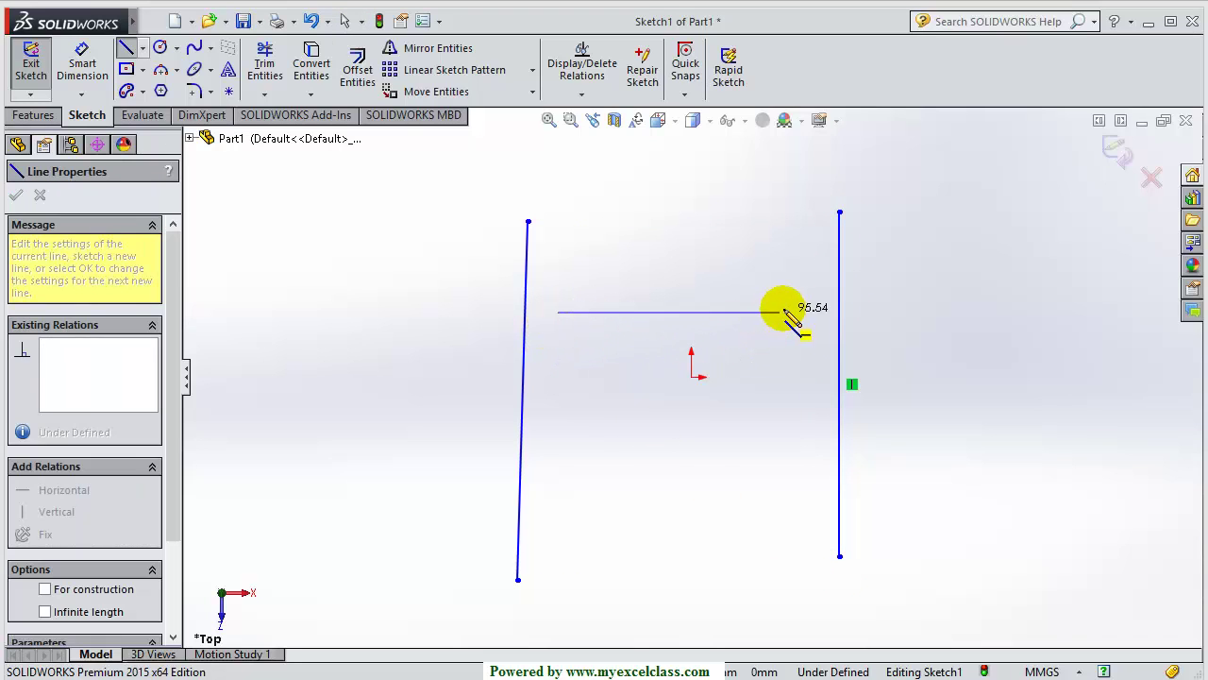
pyautogui.click(783, 312)
pyautogui.press('Escape')
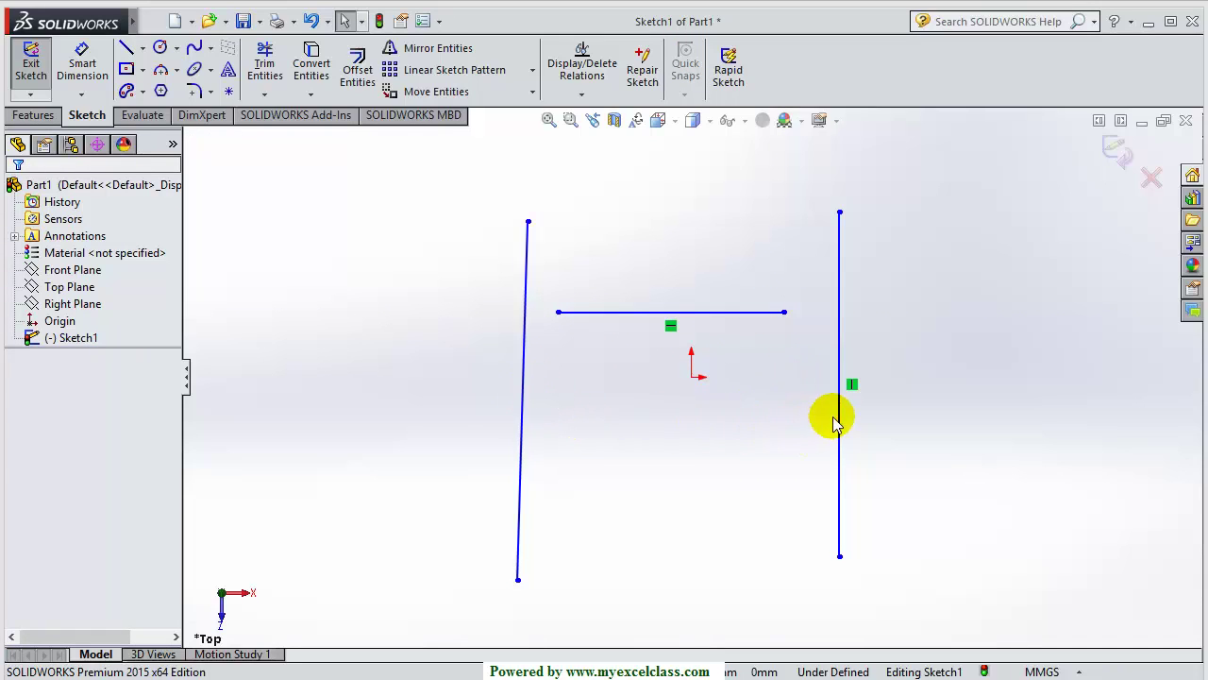
# Sketch a long horizontal line just above the origin that crosses both upright lines
pyautogui.press('l')
pyautogui.click(405, 359)
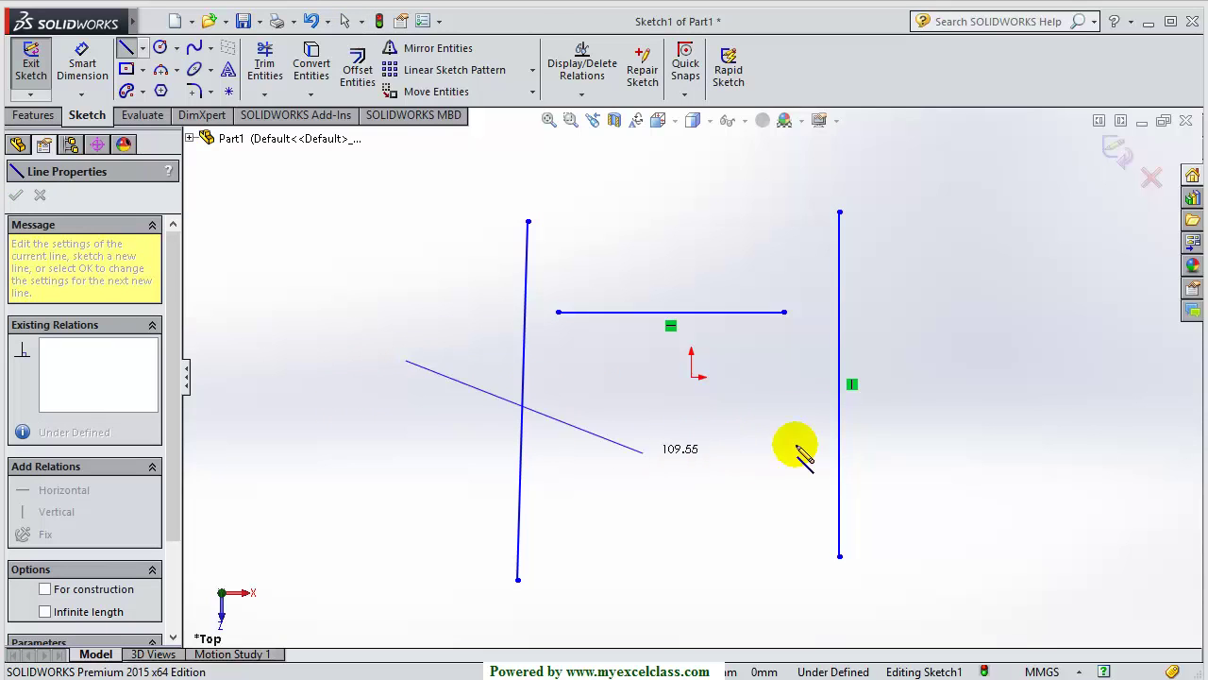
pyautogui.click(951, 359)
pyautogui.press('Escape')
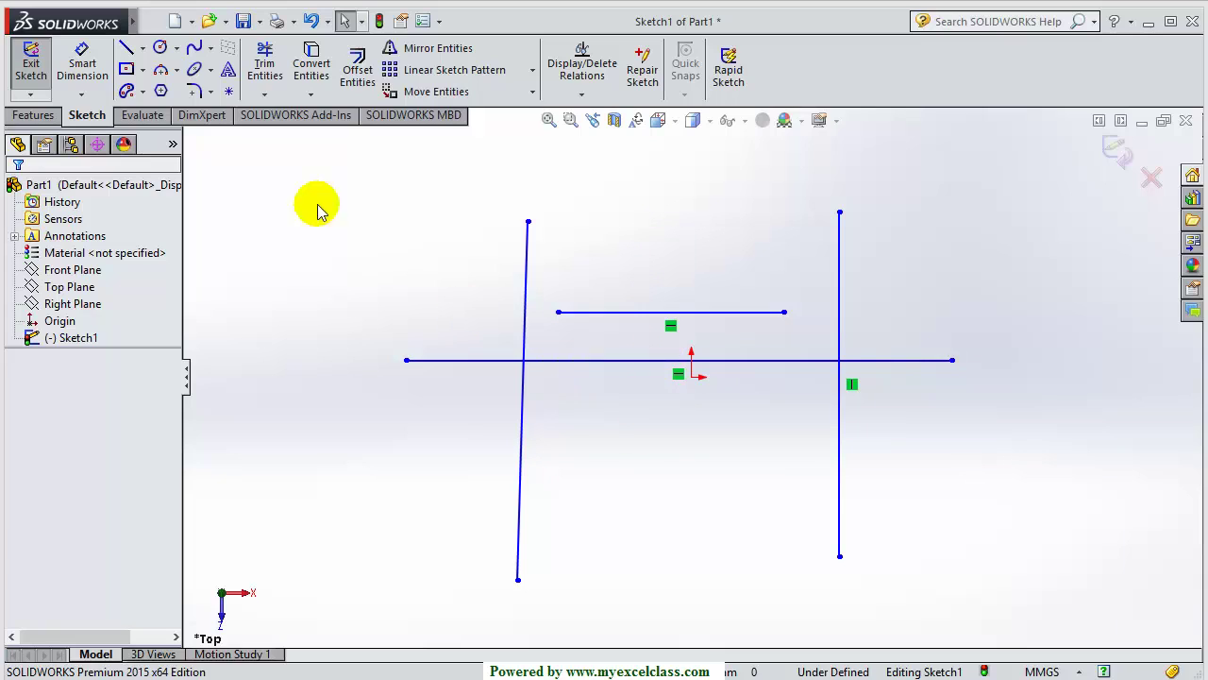
# Sketch a horizontal line below the origin that crosses the left upright line and ends short of the right one
pyautogui.click(126, 47)
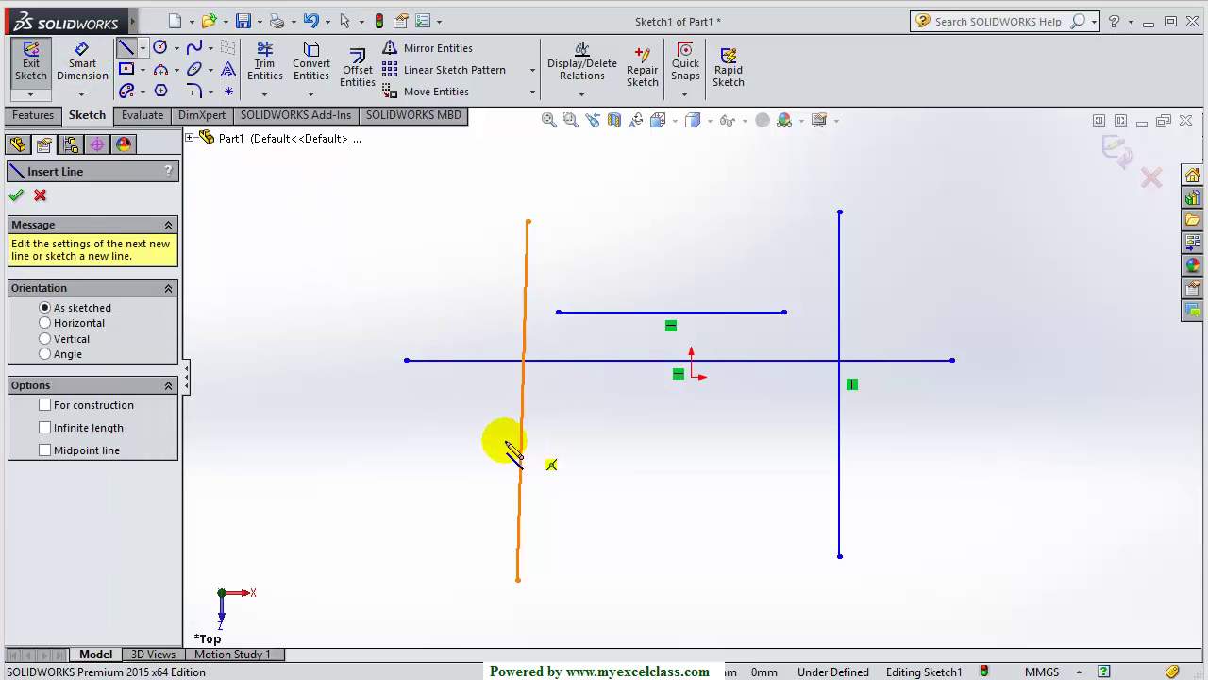
pyautogui.click(501, 441)
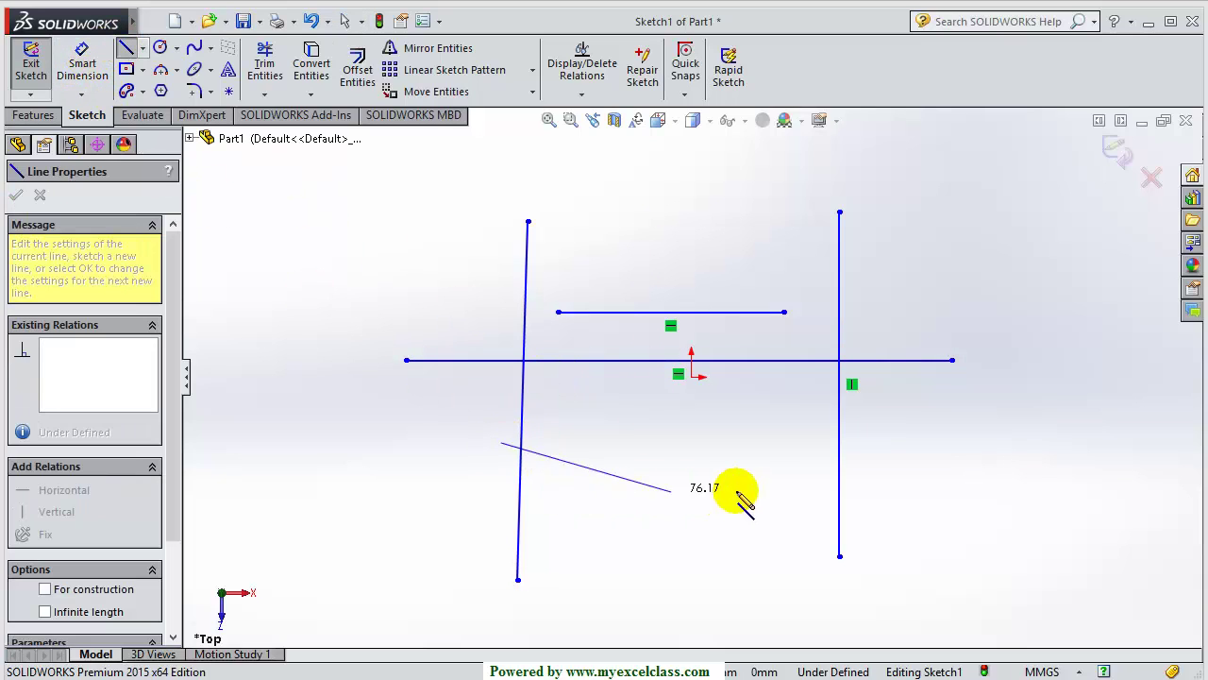
pyautogui.click(764, 442)
pyautogui.press('Escape')
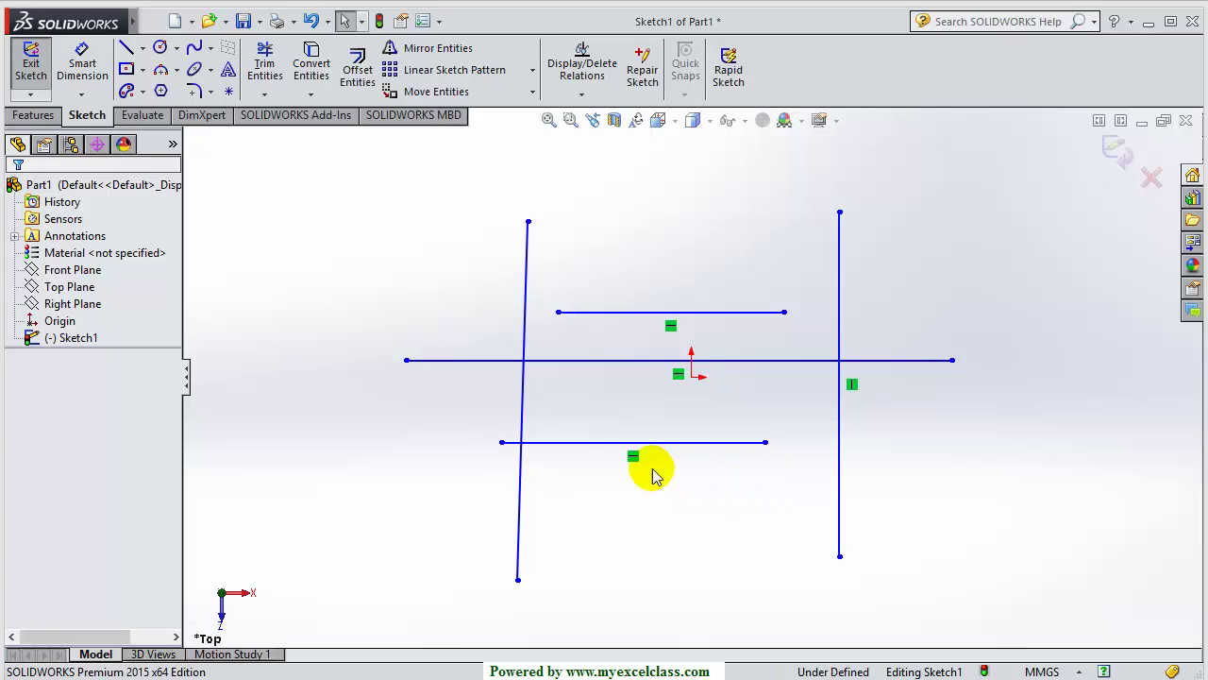
# Try Trim away inside on the horizontal lines with the two upright lines as boundaries, and undo the trim
pyautogui.click(262, 58)
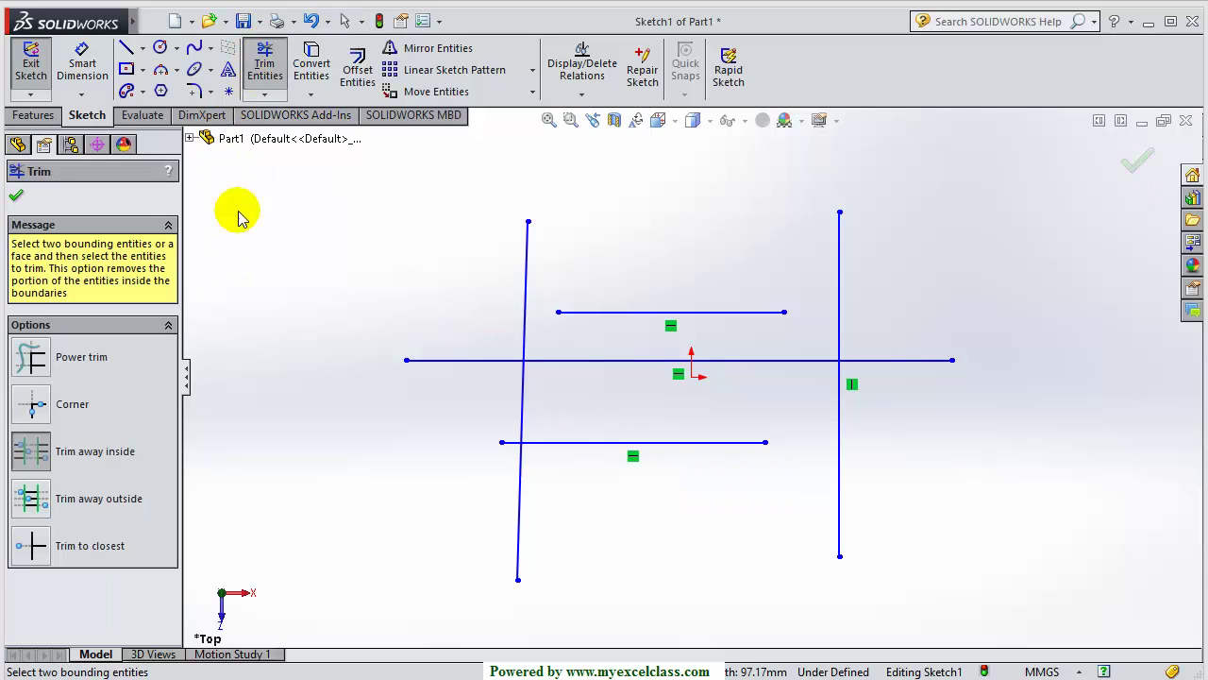
pyautogui.click(526, 322)
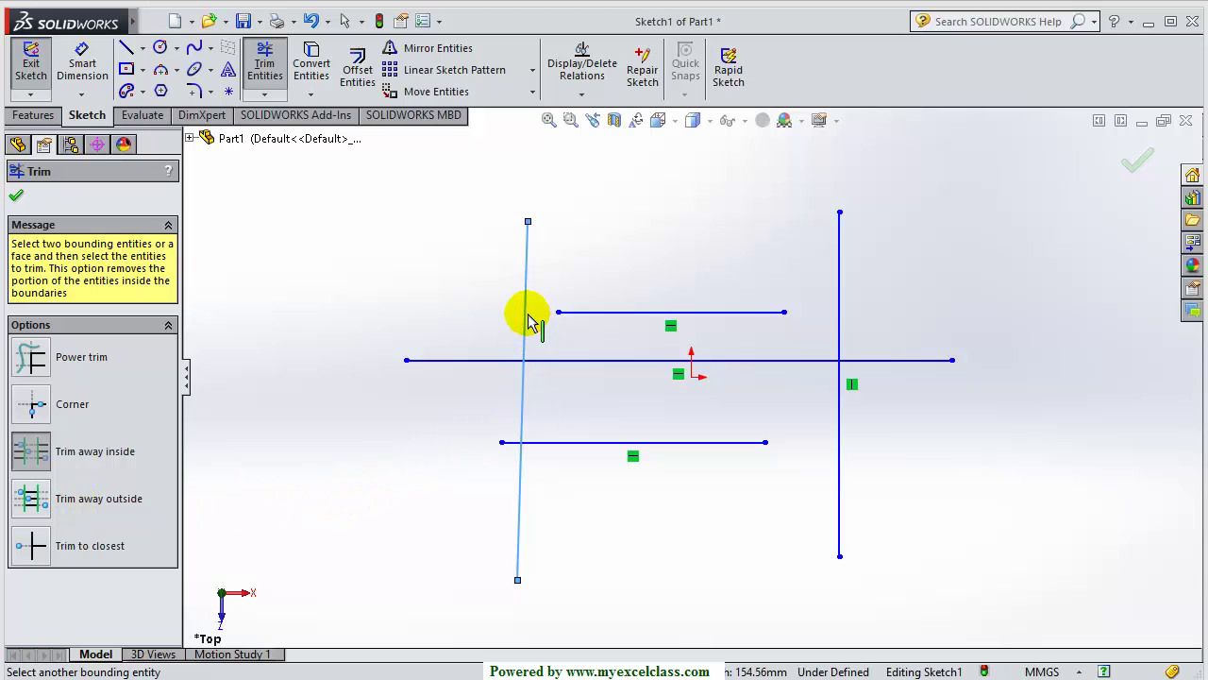
pyautogui.click(839, 312)
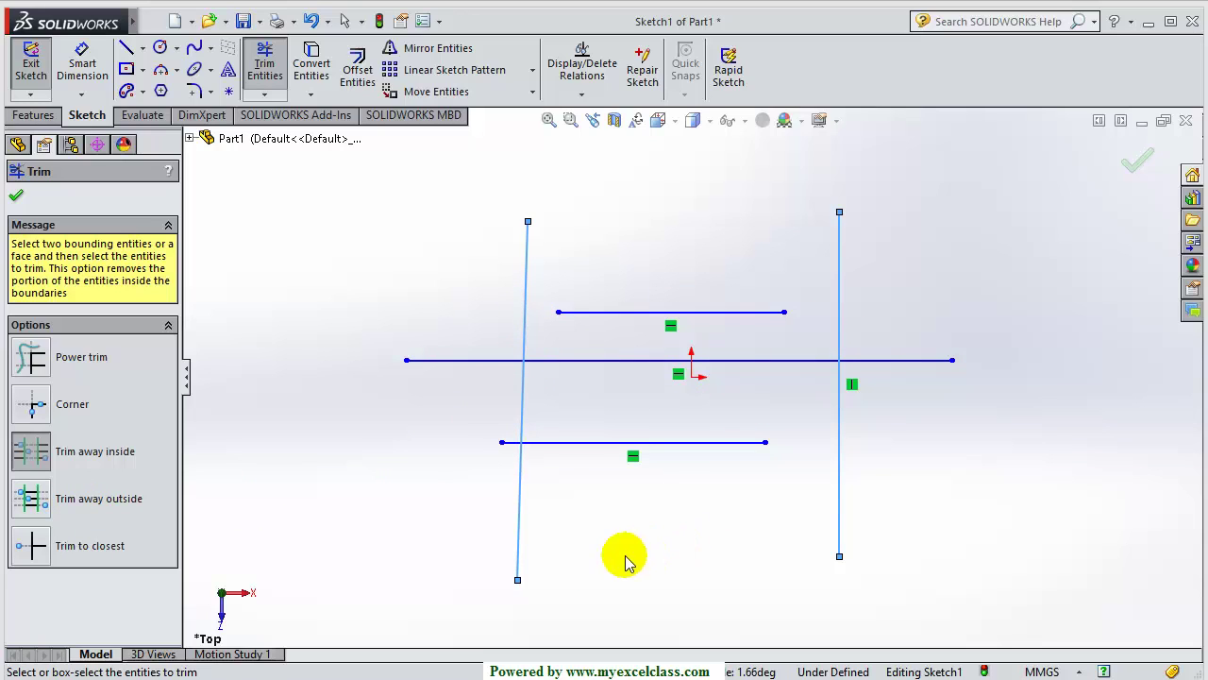
pyautogui.moveTo(689, 228); pyautogui.dragTo(615, 511)
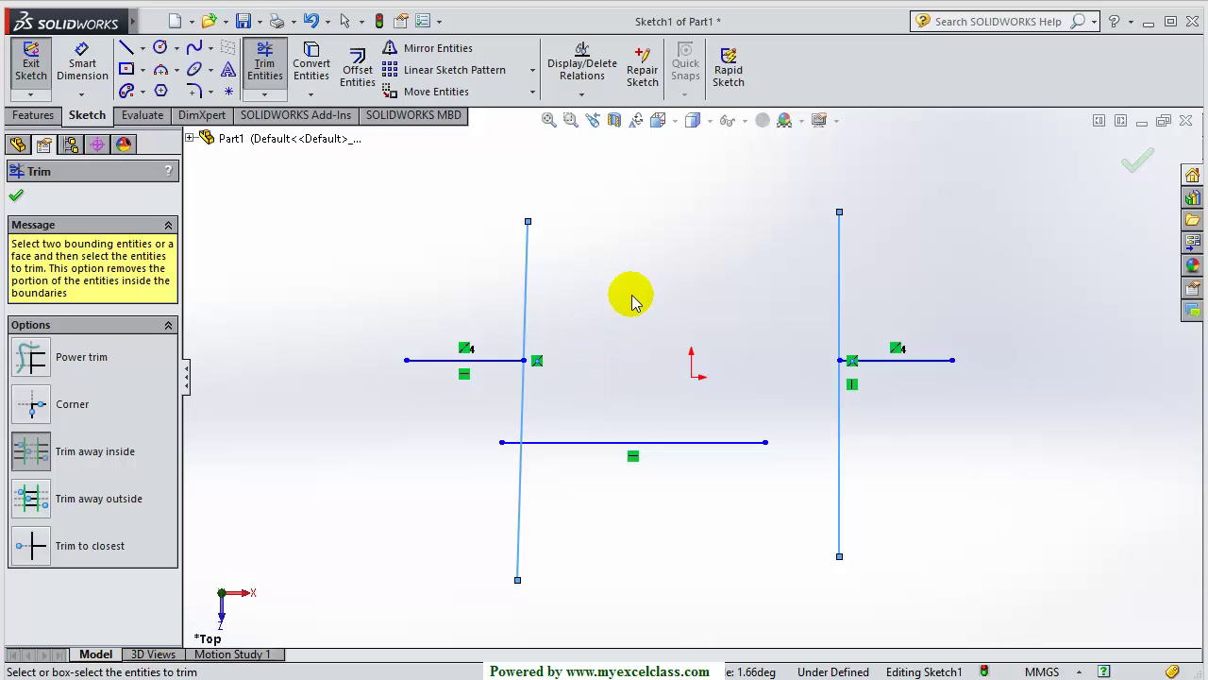
pyautogui.hotkey('ctrl', 'z')
pyautogui.hotkey('ctrl', 'z')
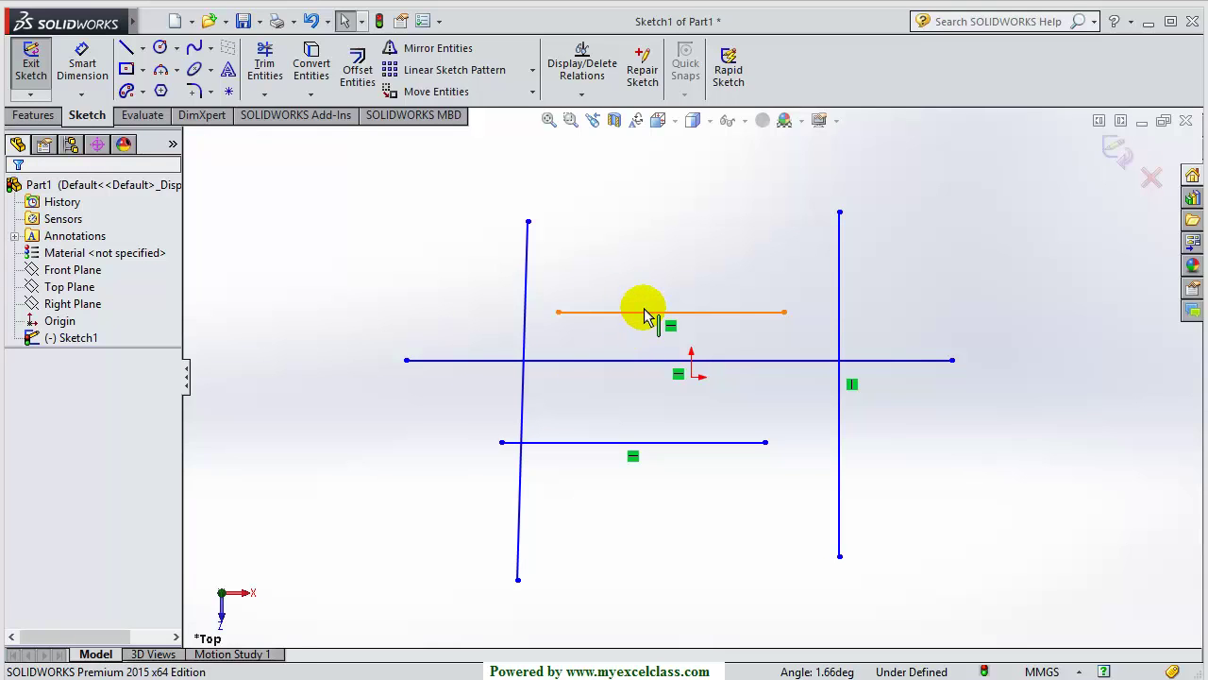
pyautogui.click(644, 312)
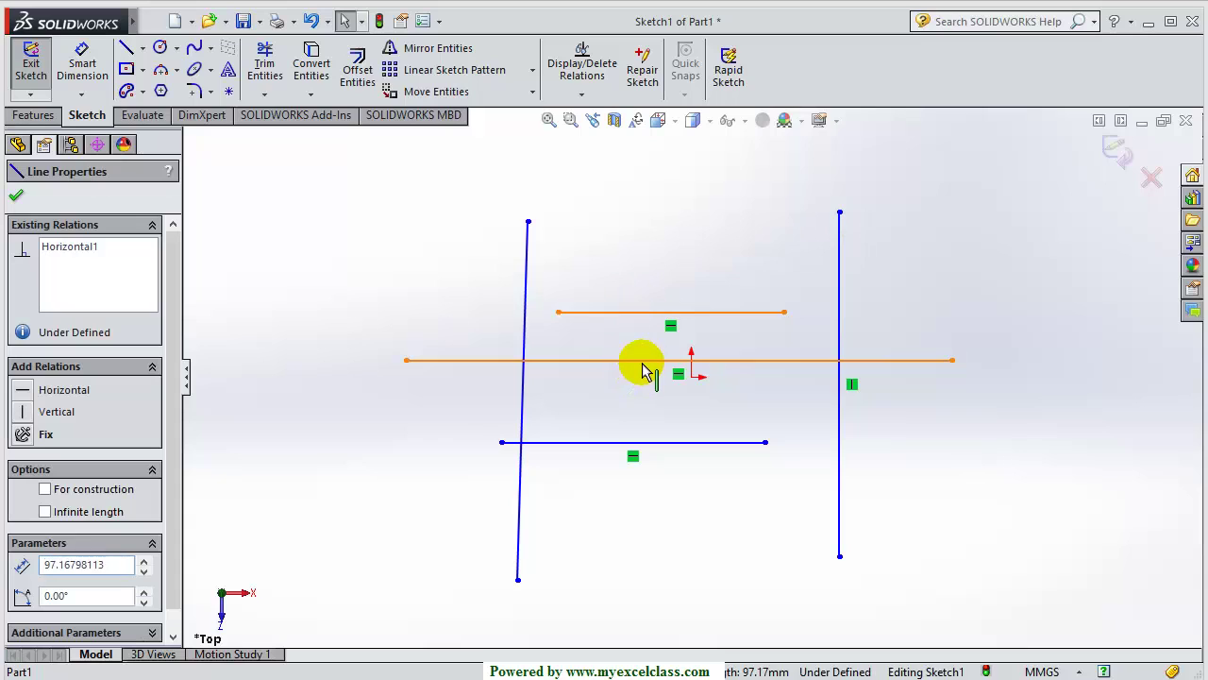
pyautogui.click(645, 362)
pyautogui.click(639, 385)
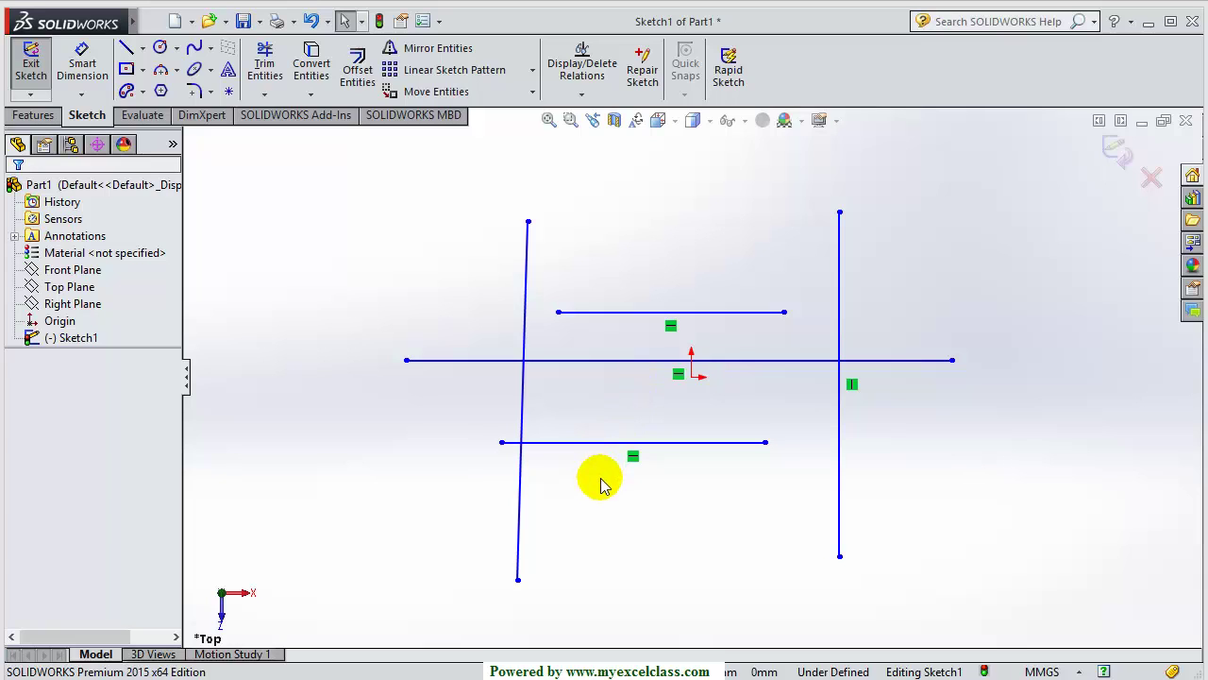
# Use Trim away inside on the horizontal lines, with the two upright lines as the bounding entities
pyautogui.click(266, 63)
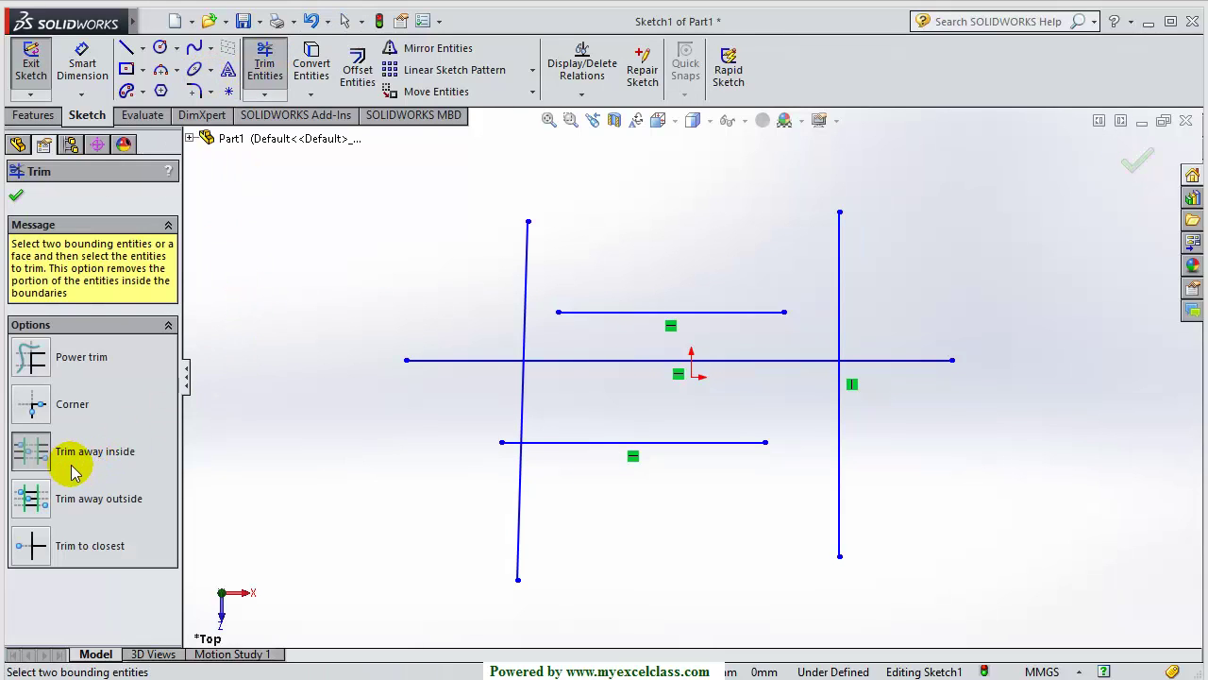
pyautogui.moveTo(711, 236)
pyautogui.mouseDown()
pyautogui.moveTo(678, 472)
pyautogui.moveTo(586, 485)
pyautogui.mouseUp()
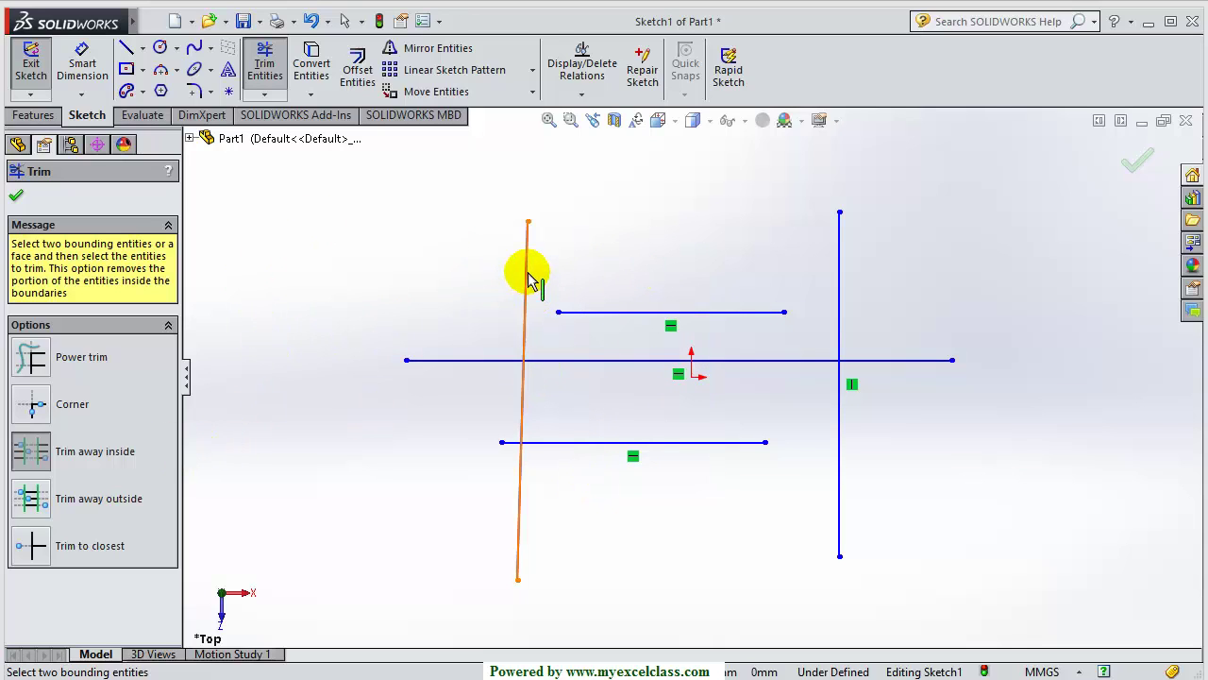
pyautogui.click(840, 271)
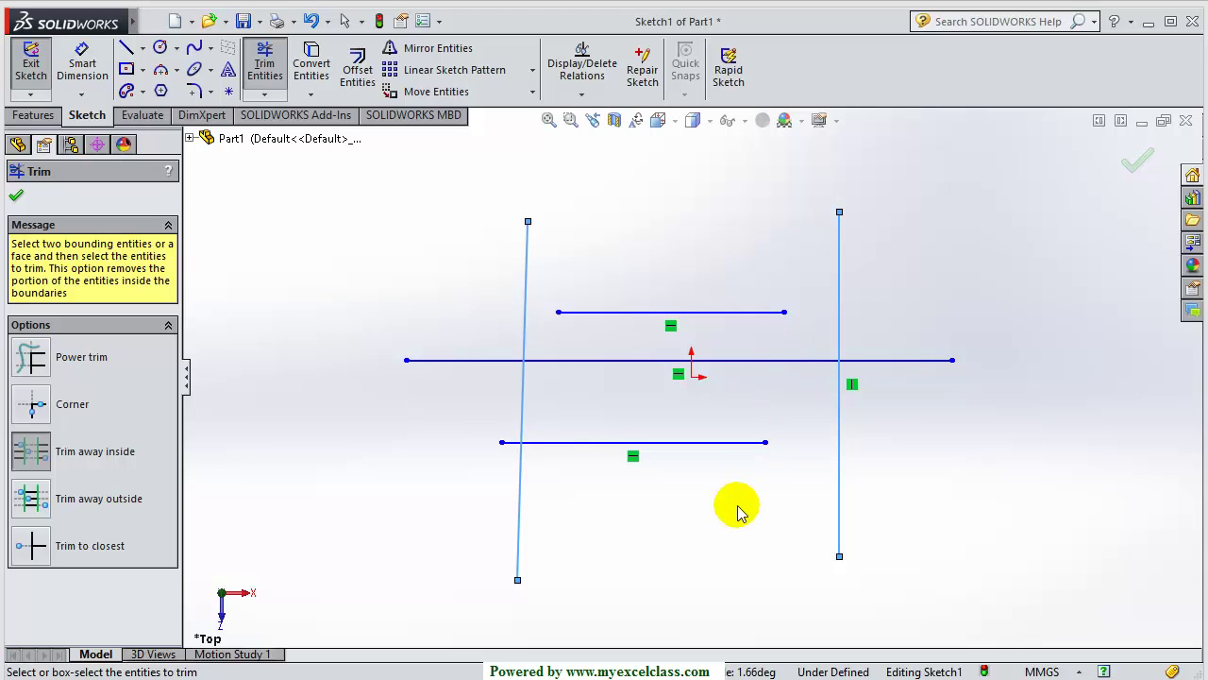
pyautogui.moveTo(743, 192); pyautogui.dragTo(619, 512)
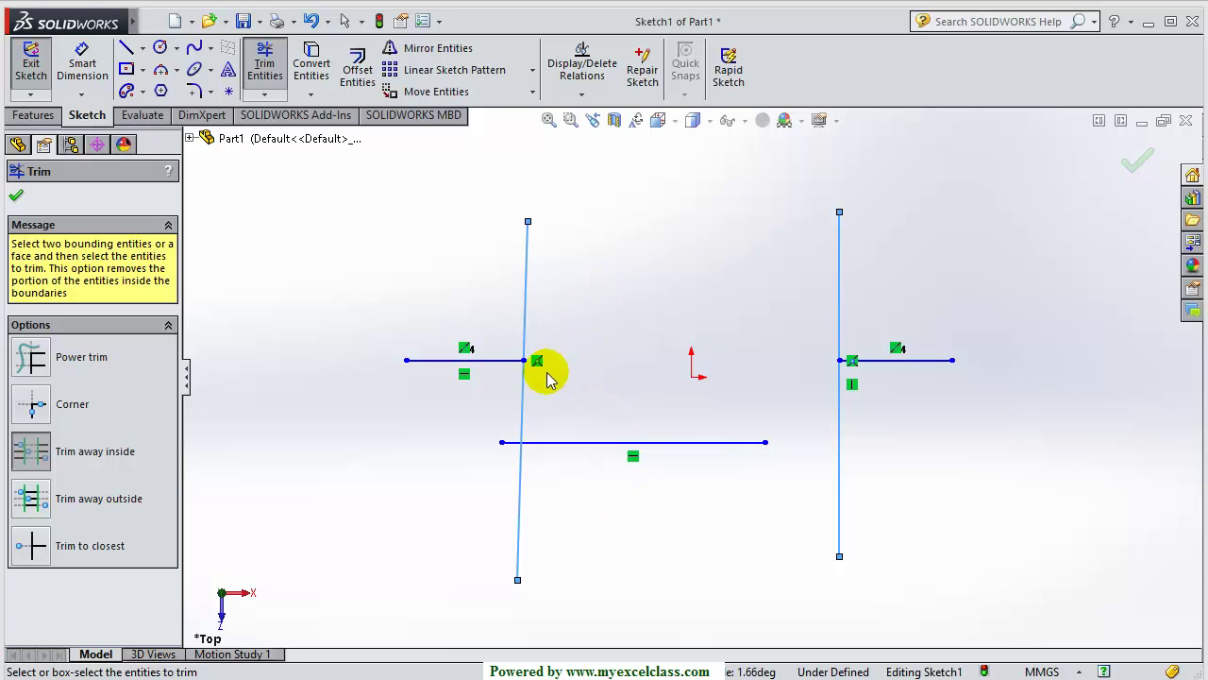
pyautogui.click(527, 350)
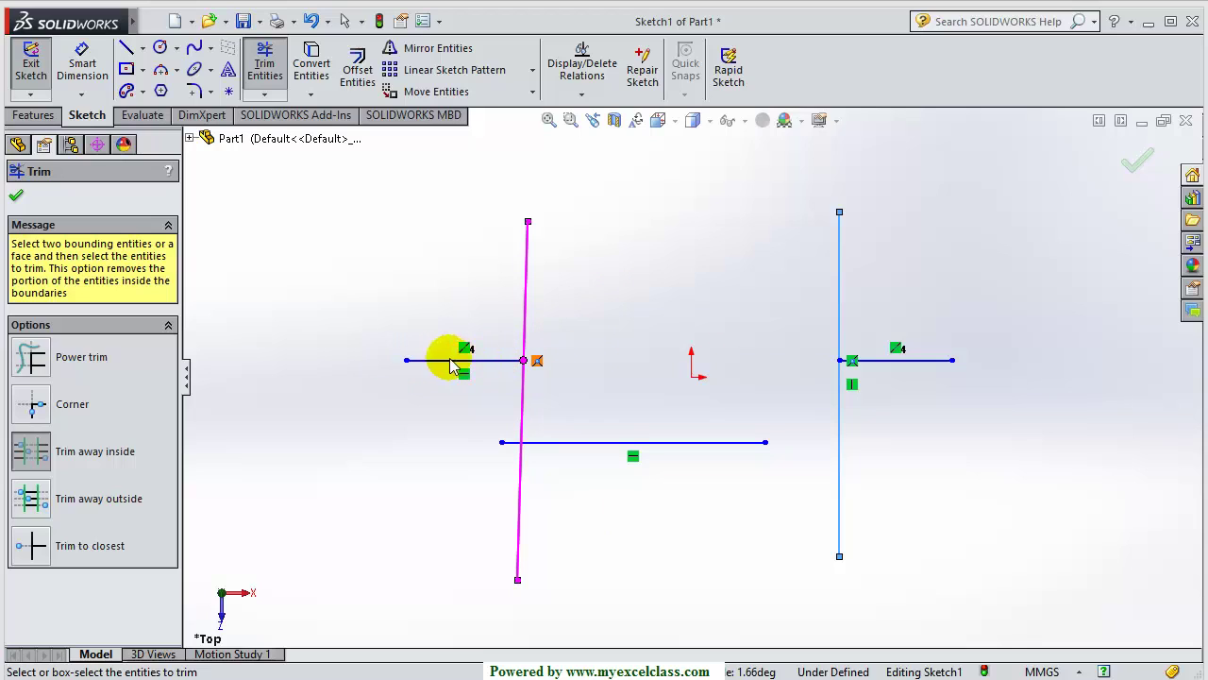
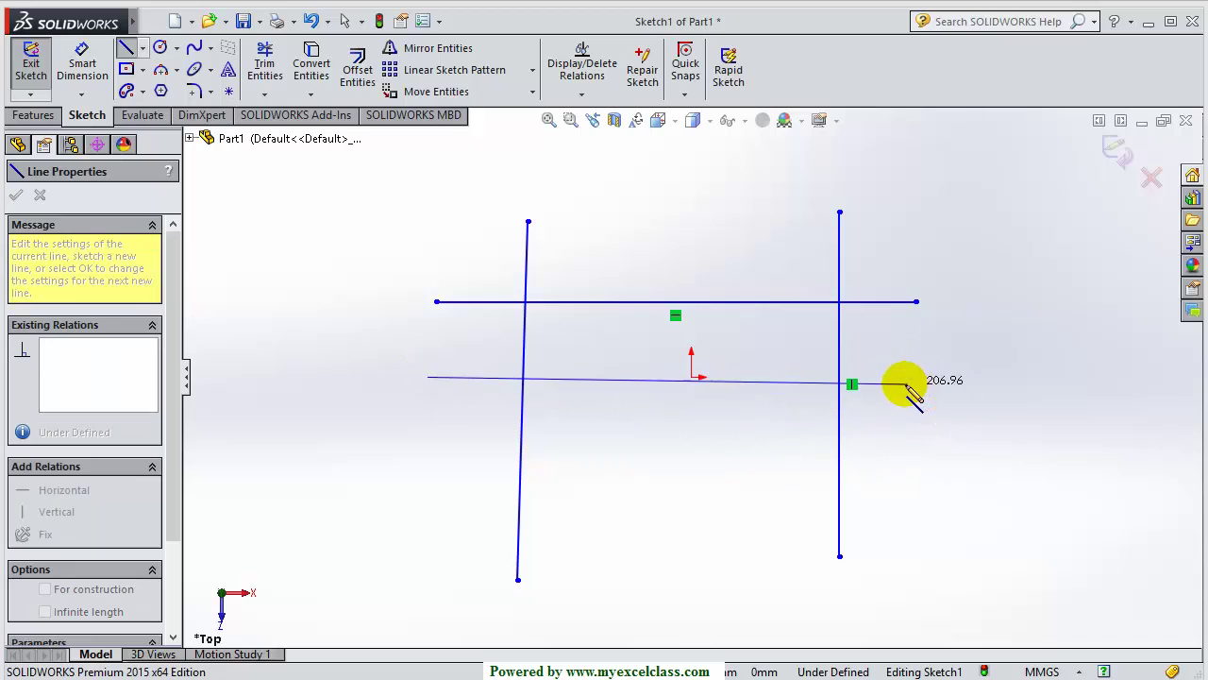
# Finish the short horizontal line across the left upright line, and sketch another one lower down across the right upright line
pyautogui.click(641, 377)
pyautogui.press('Escape')
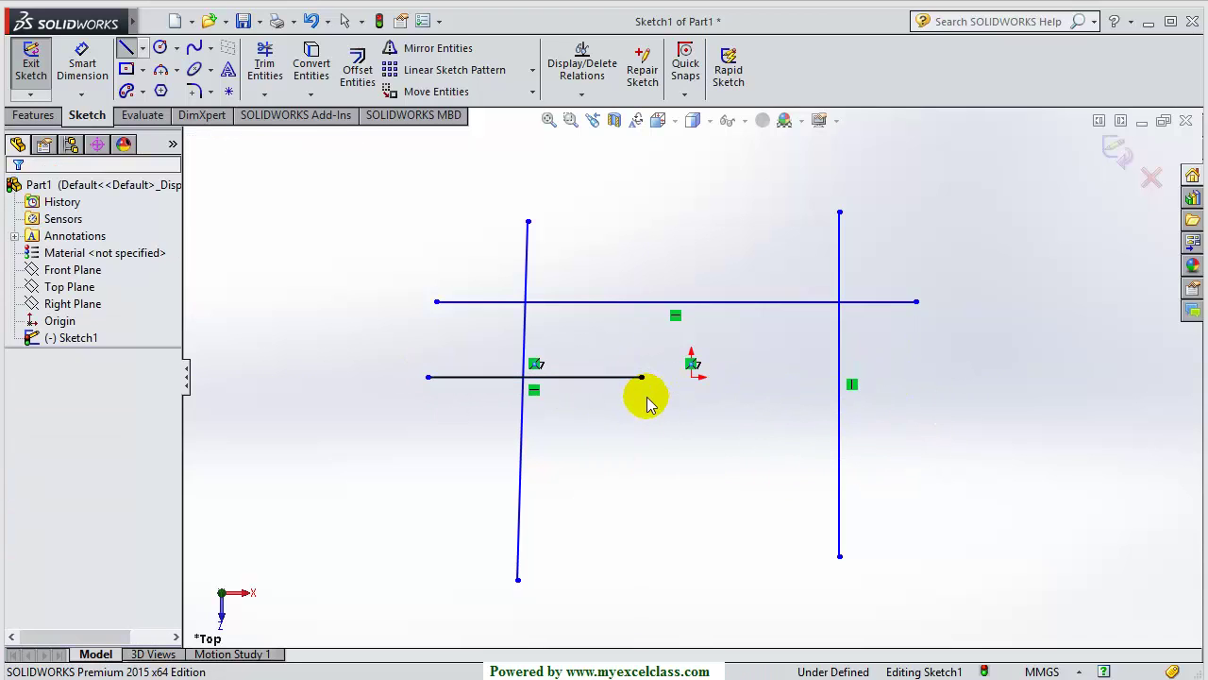
pyautogui.press('Return')
pyautogui.click(723, 434)
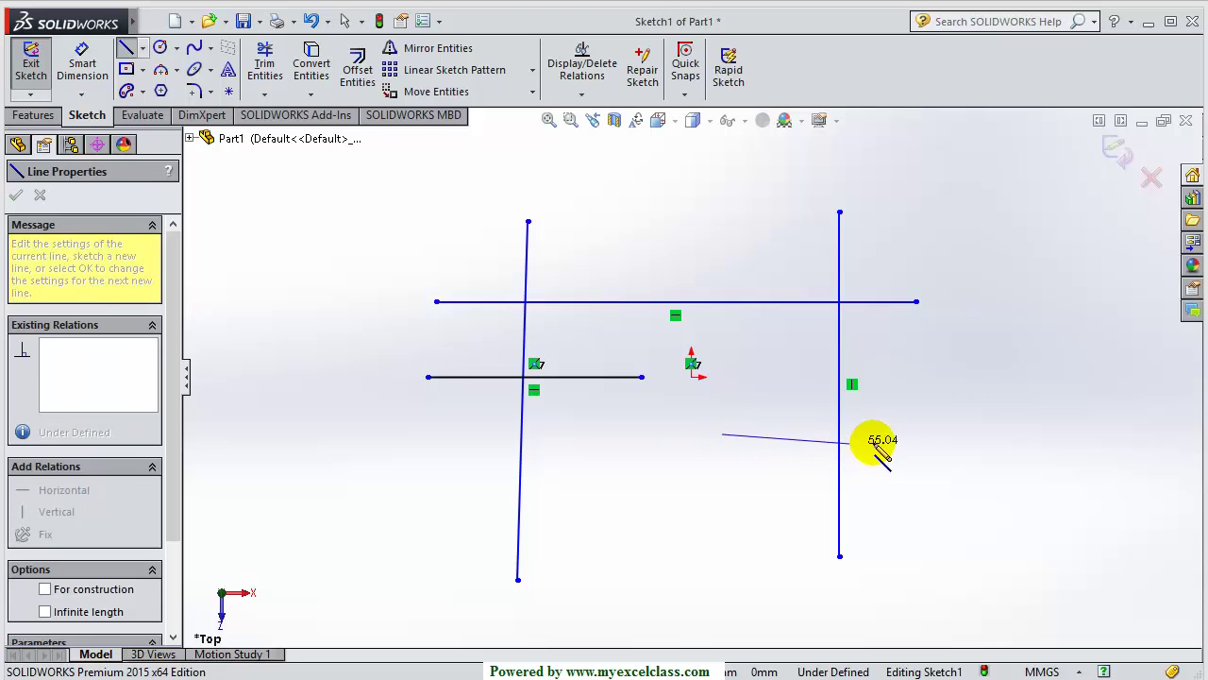
pyautogui.click(926, 434)
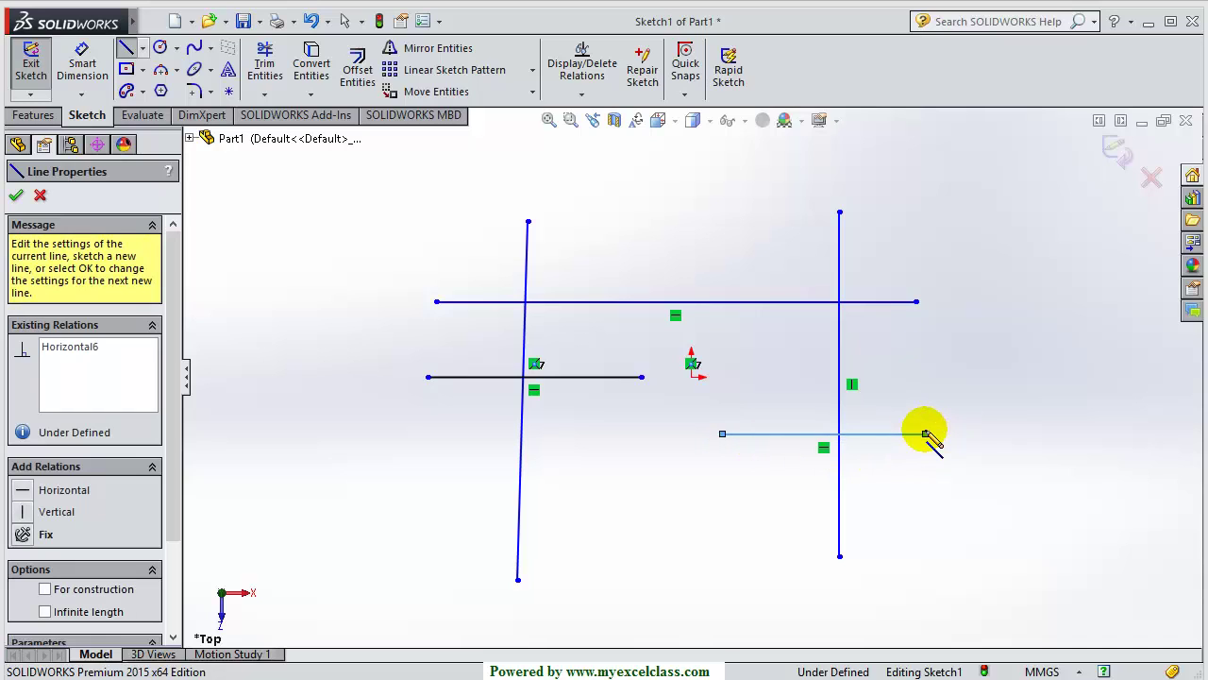
# Sketch a short horizontal line low in the sketch, entirely outside the left upright line
pyautogui.press('Escape')
pyautogui.press('Return')
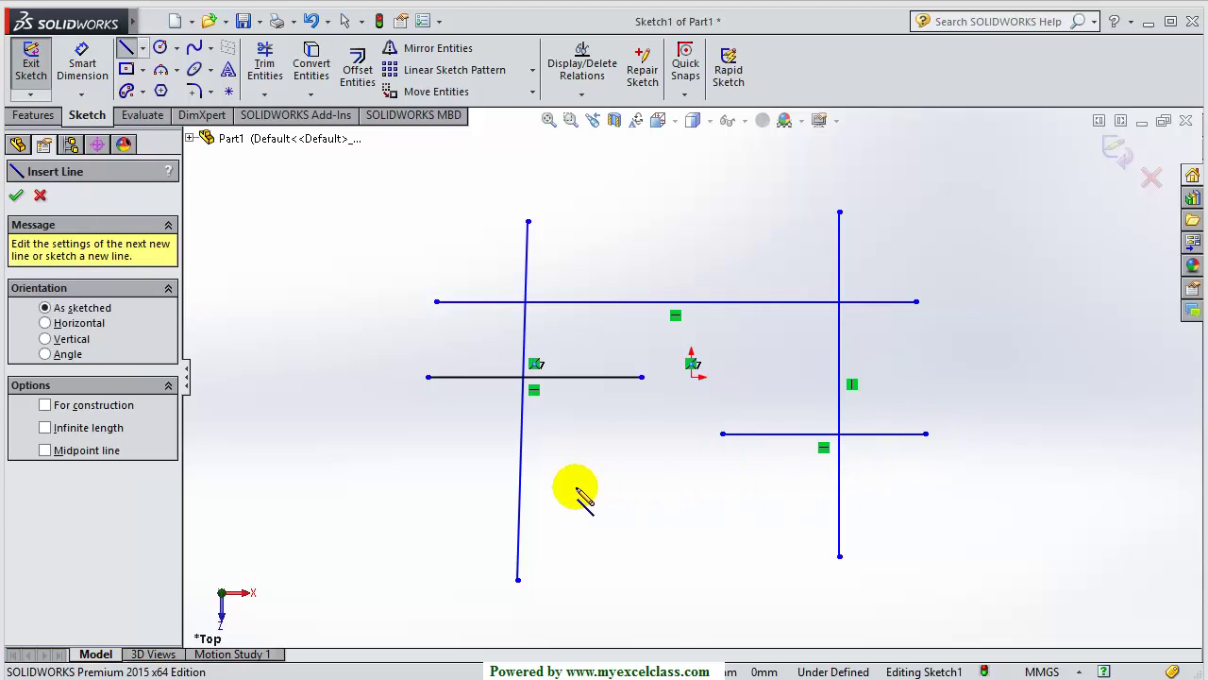
pyautogui.click(325, 472)
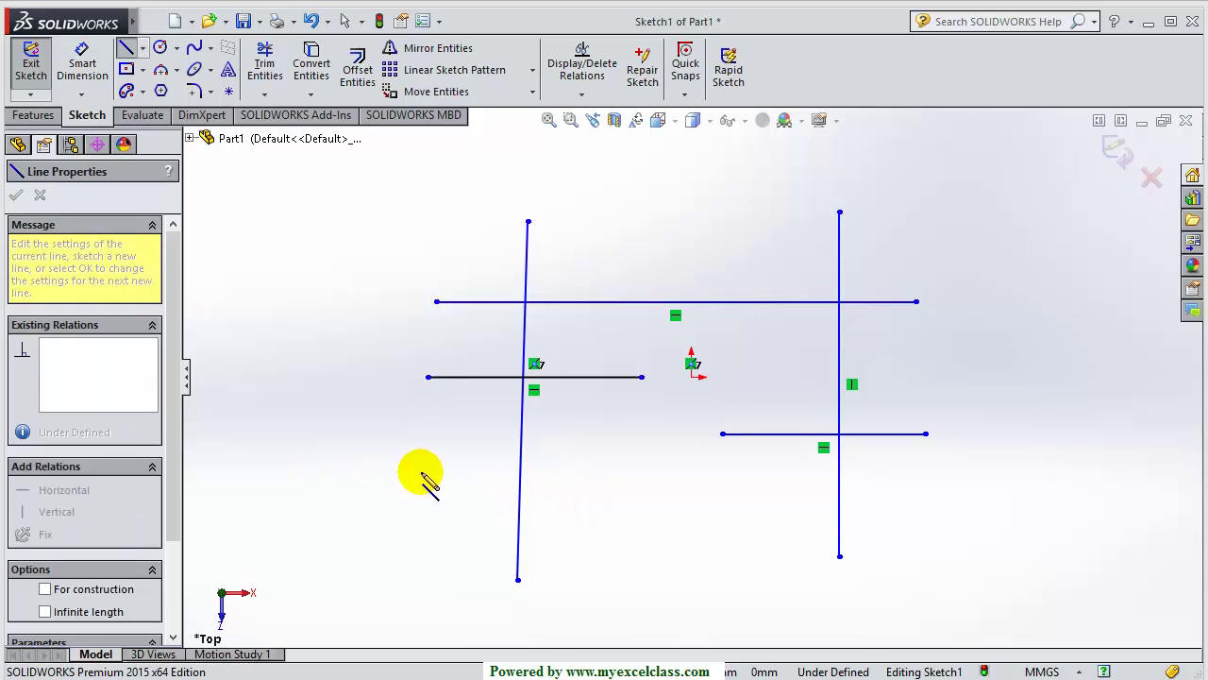
pyautogui.click(480, 472)
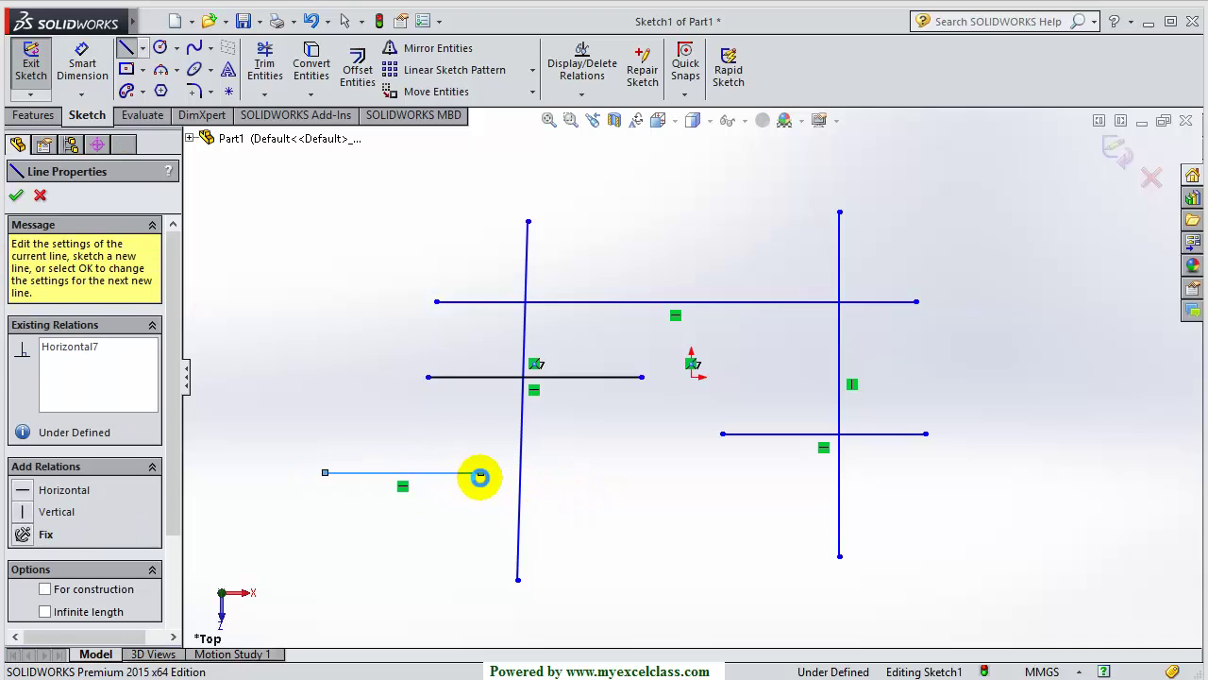
pyautogui.press('Escape')
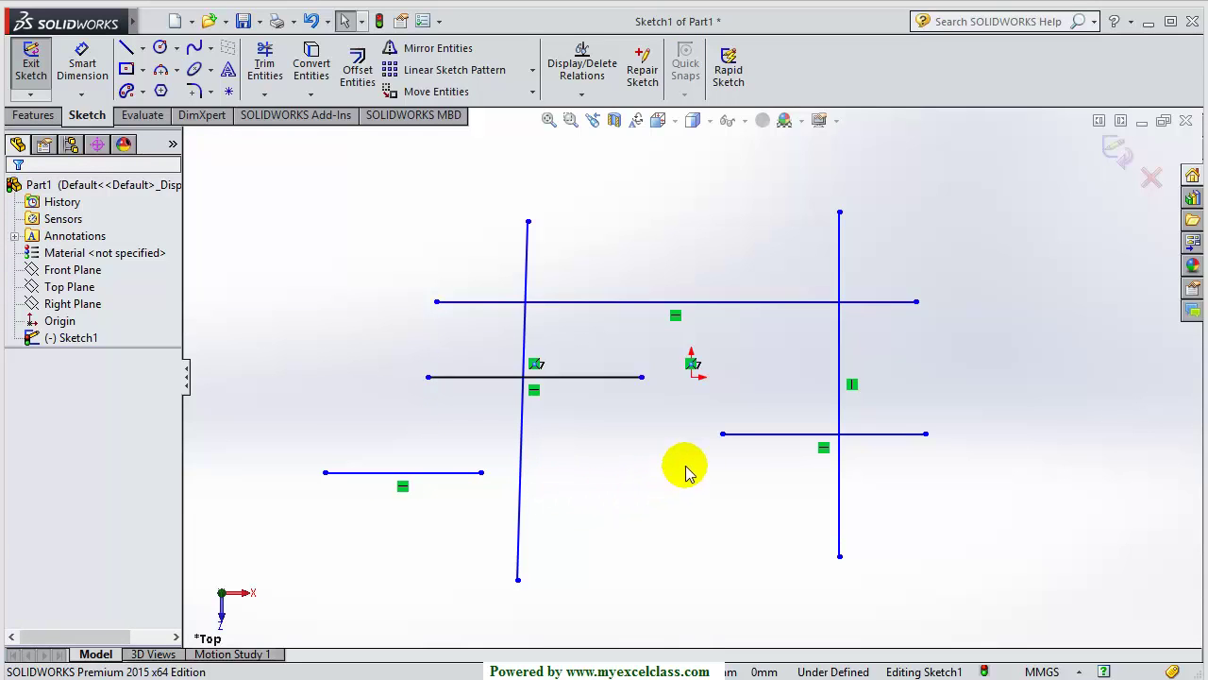
# Delete the short horizontal line that crosses the right upright line
pyautogui.click(758, 434)
pyautogui.press('Delete')
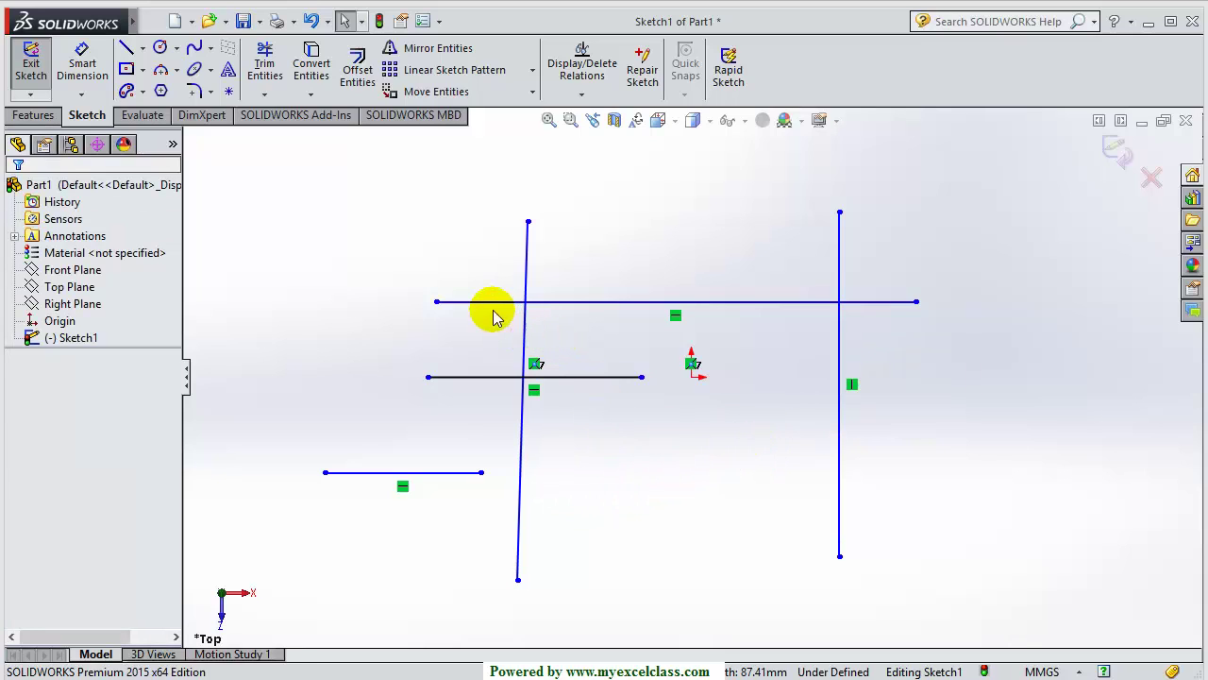
pyautogui.click(521, 267)
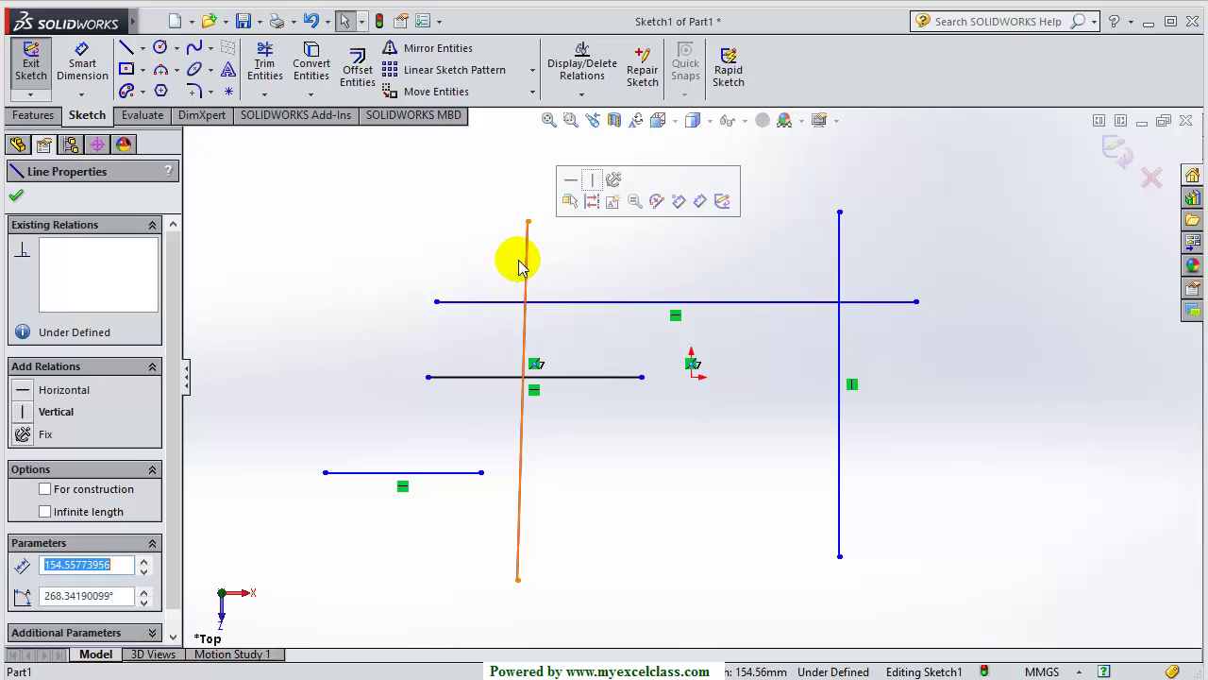
pyautogui.click(841, 268)
pyautogui.press('Escape')
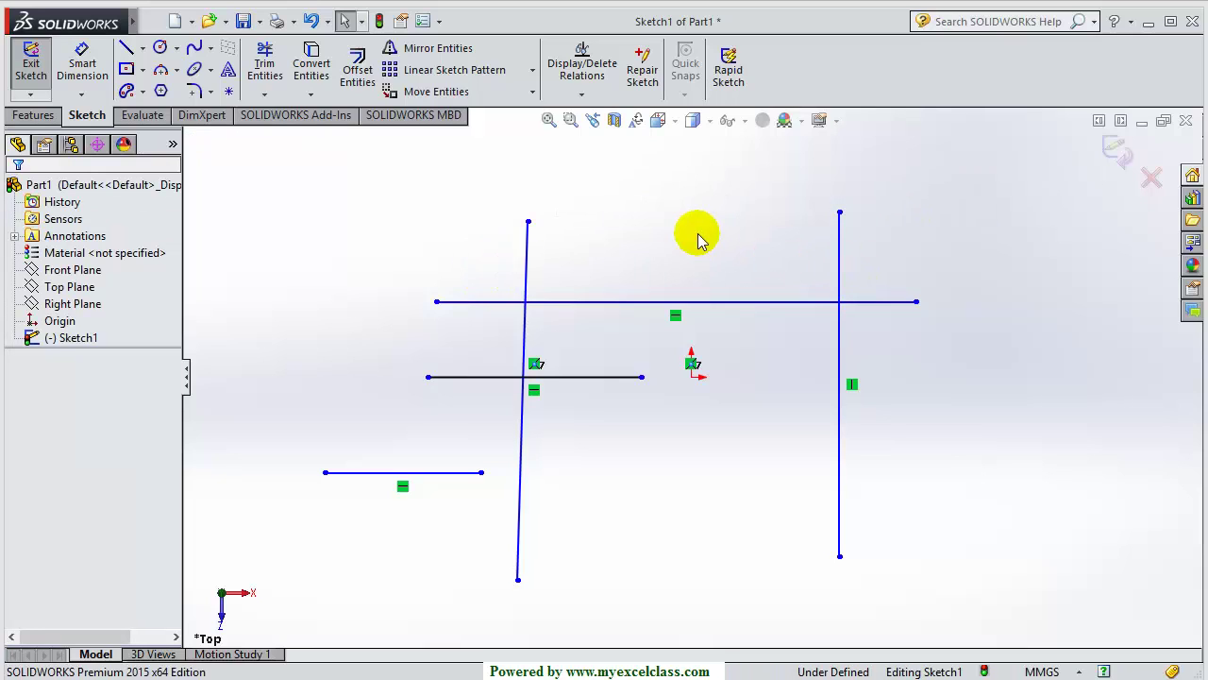
# Use Trim away outside on the upper horizontal line and the lowest short line, with the two upright lines as the bounding entities
pyautogui.click(265, 71)
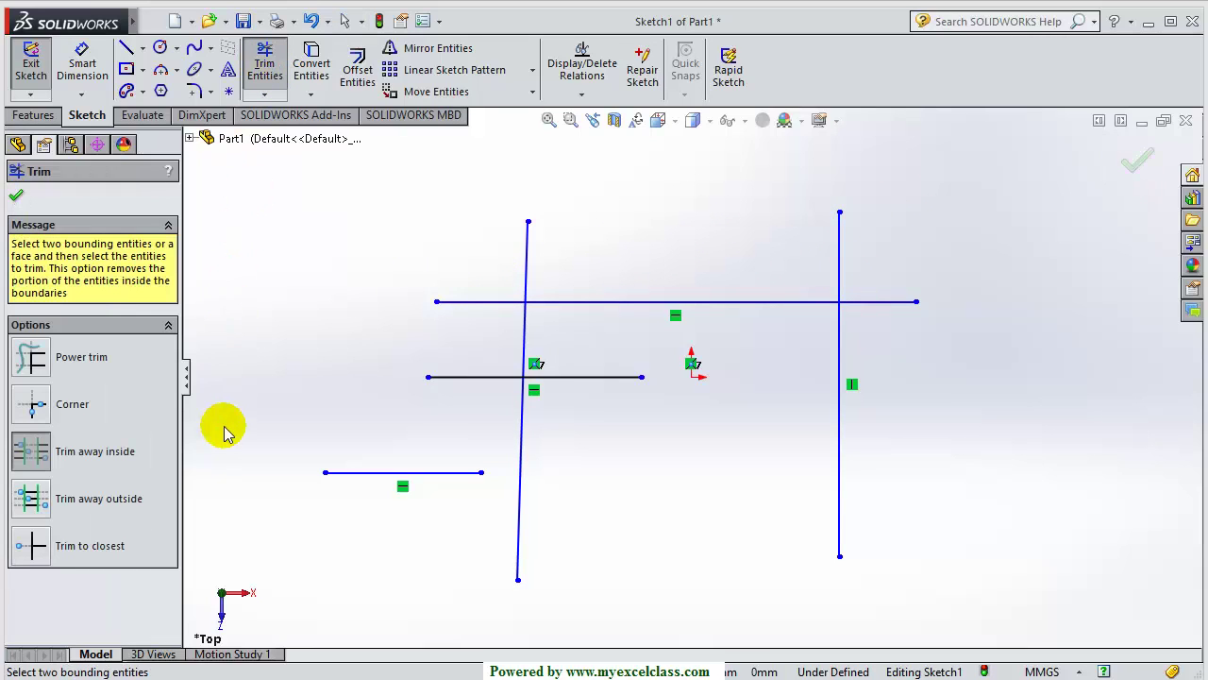
pyautogui.click(34, 499)
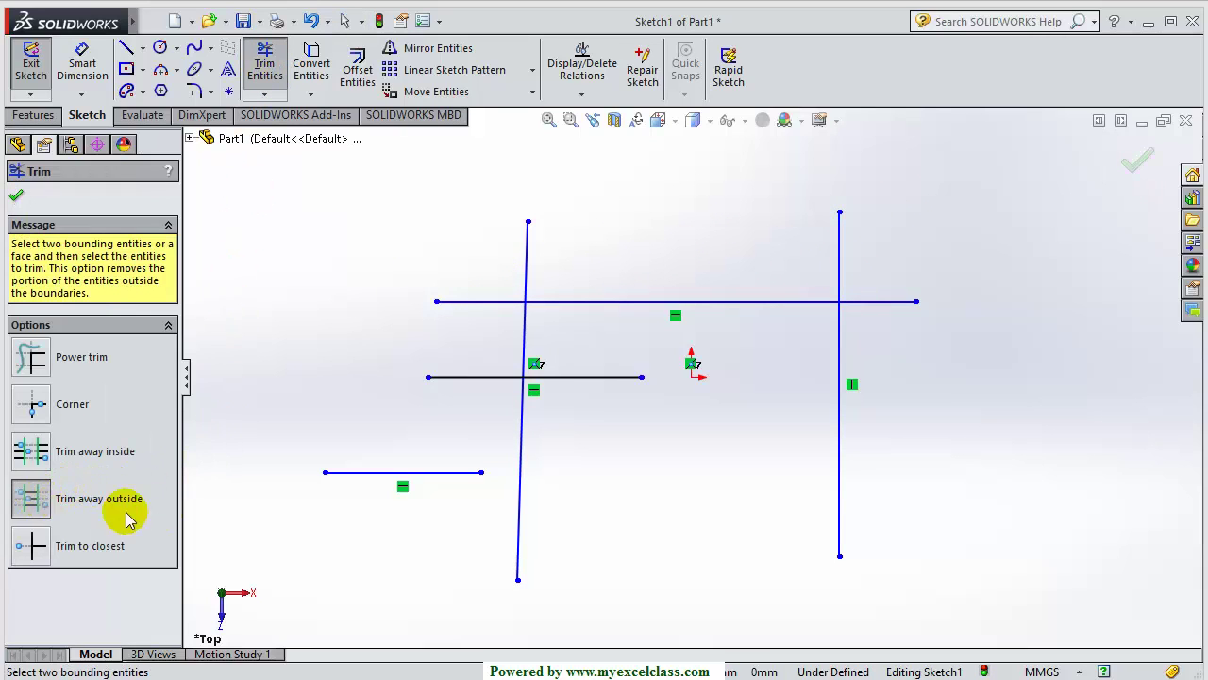
pyautogui.click(522, 336)
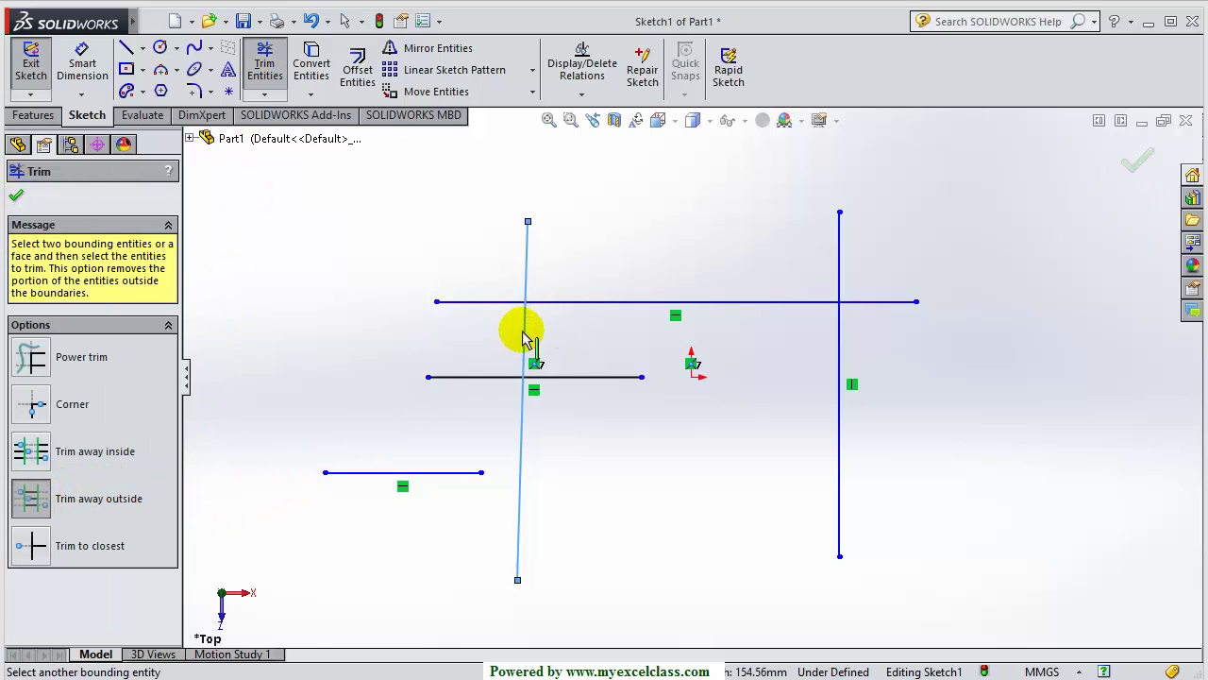
pyautogui.click(843, 324)
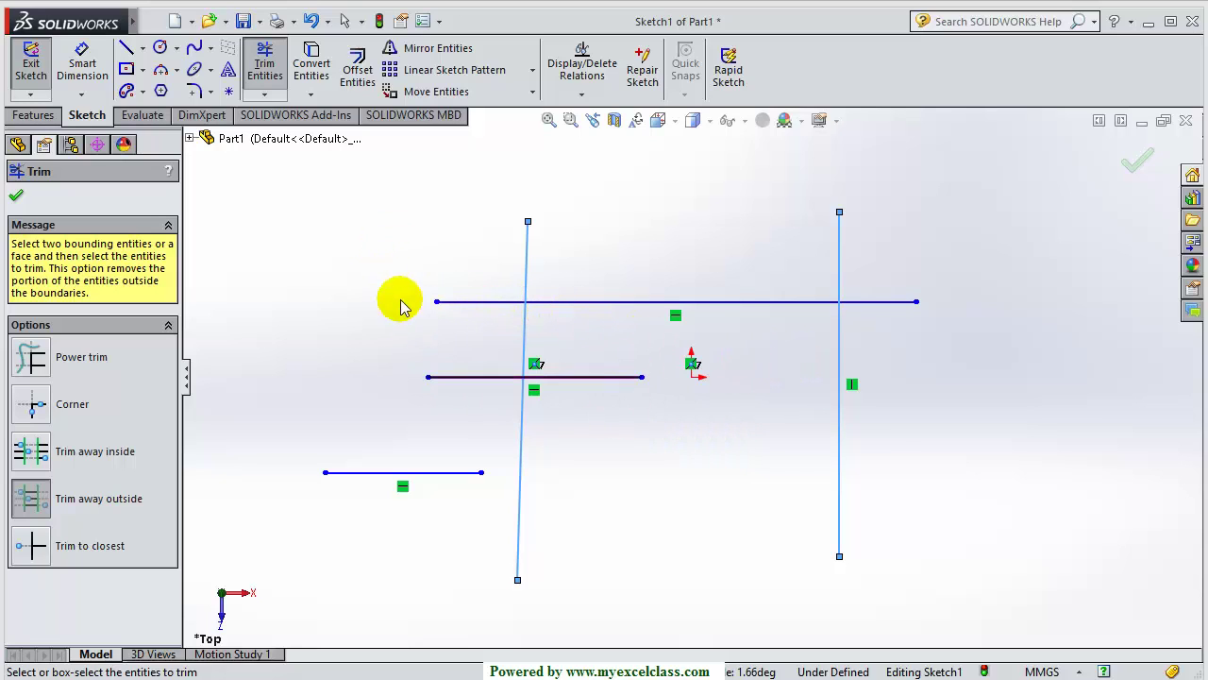
pyautogui.moveTo(503, 212); pyautogui.dragTo(431, 491)
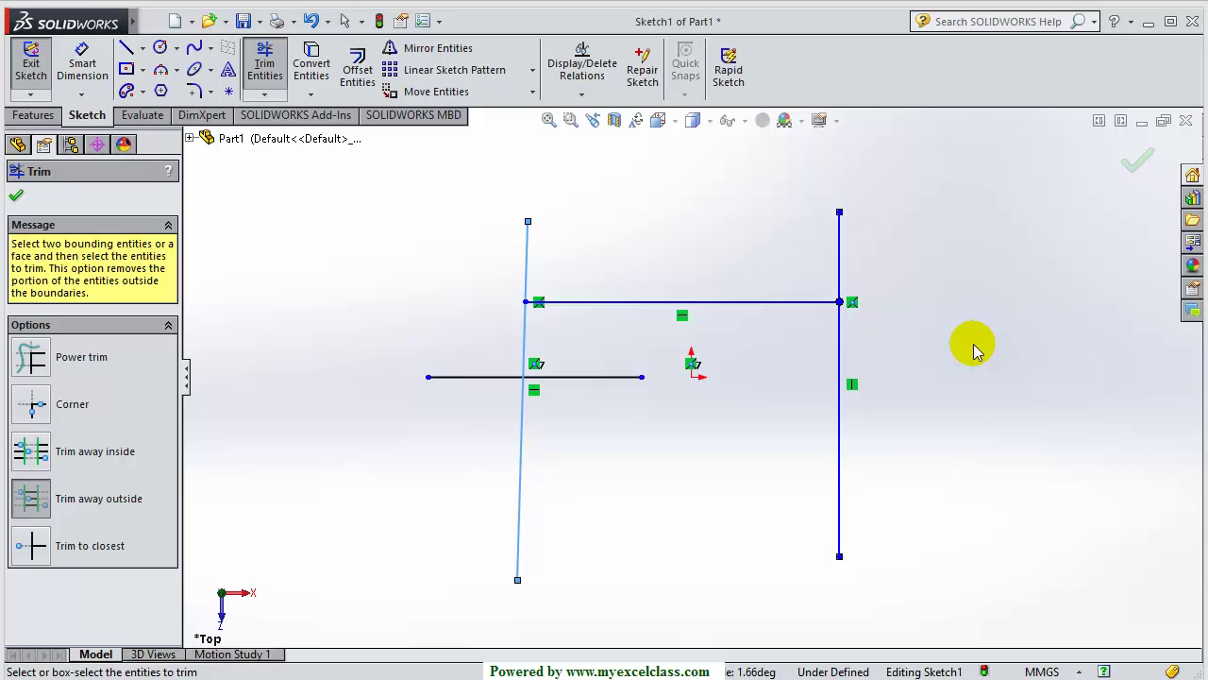
pyautogui.click(16, 198)
# Delete all remaining lines from the sketch
pyautogui.press('z')
pyautogui.moveTo(403, 242); pyautogui.dragTo(843, 522)
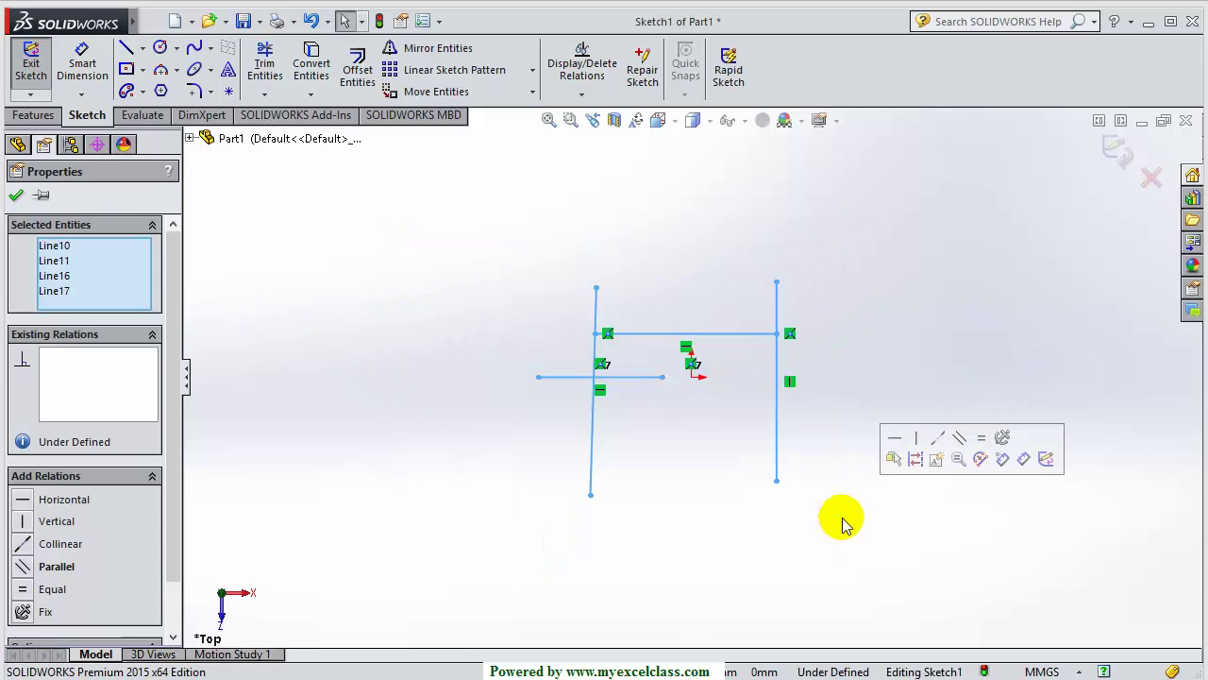
pyautogui.press('Delete')
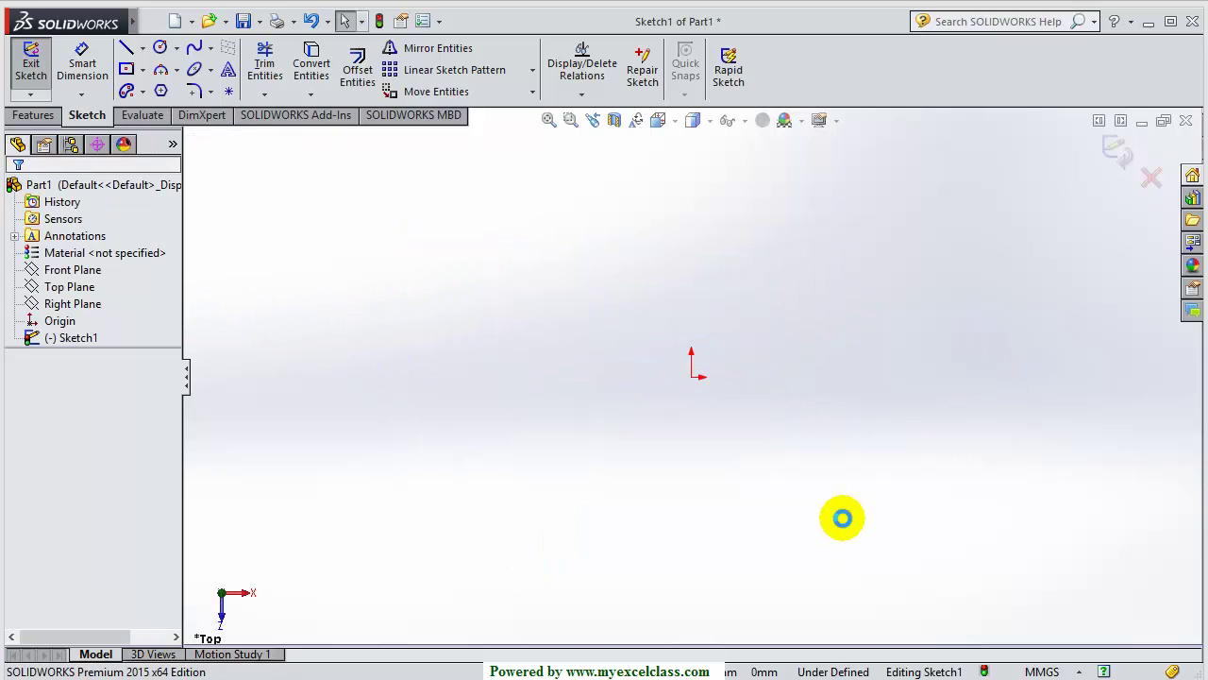
# Sketch a slightly sloped line about 295 mm long above the origin and a separate steeper line about 204 mm long below it
pyautogui.click(128, 52)
pyautogui.click(434, 310)
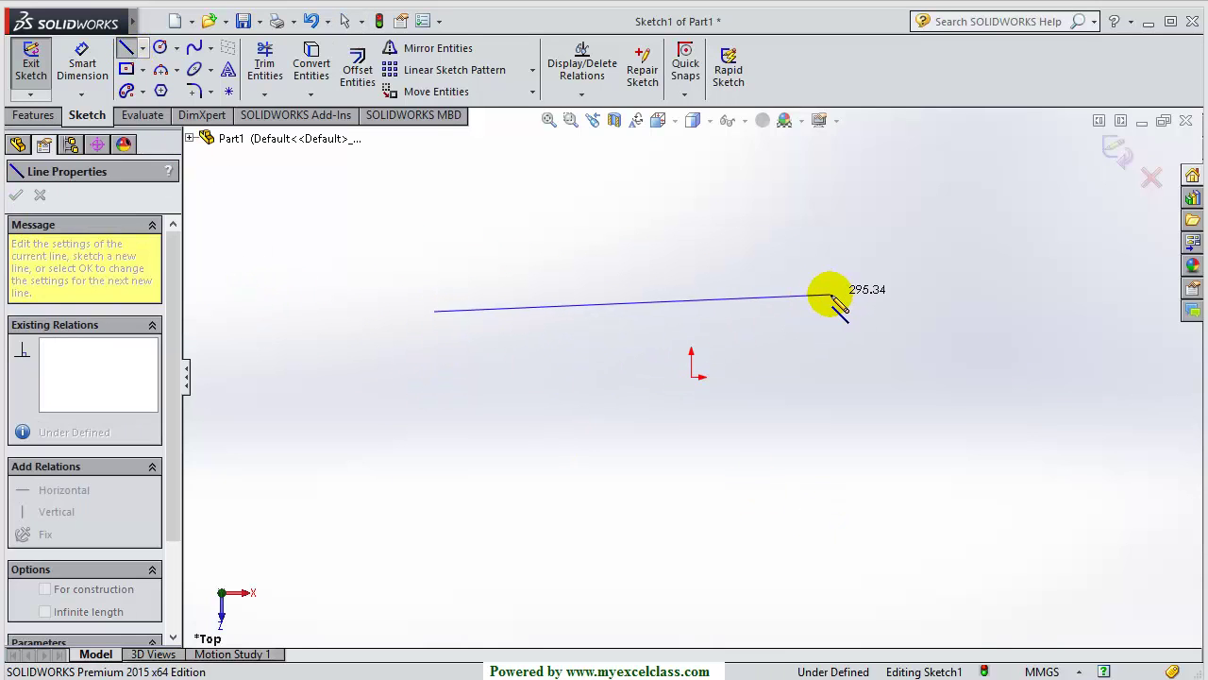
pyautogui.click(830, 296)
pyautogui.press('Escape')
pyautogui.press('l')
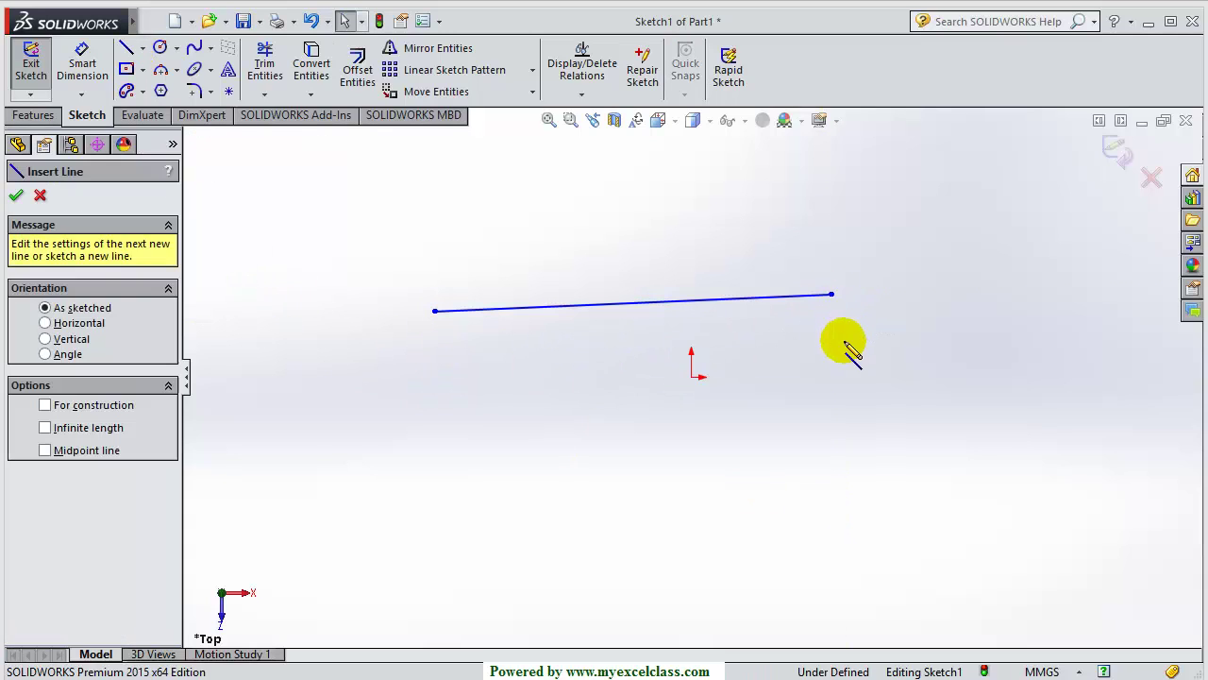
pyautogui.click(532, 571)
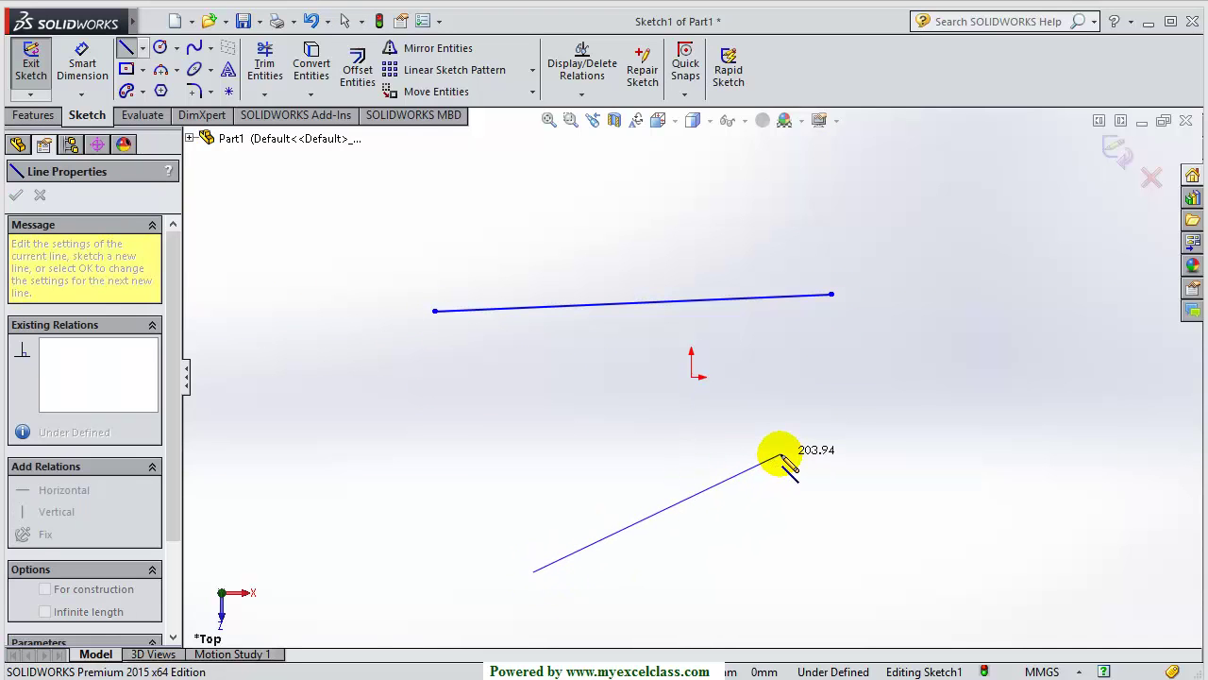
pyautogui.click(780, 456)
pyautogui.press('Escape')
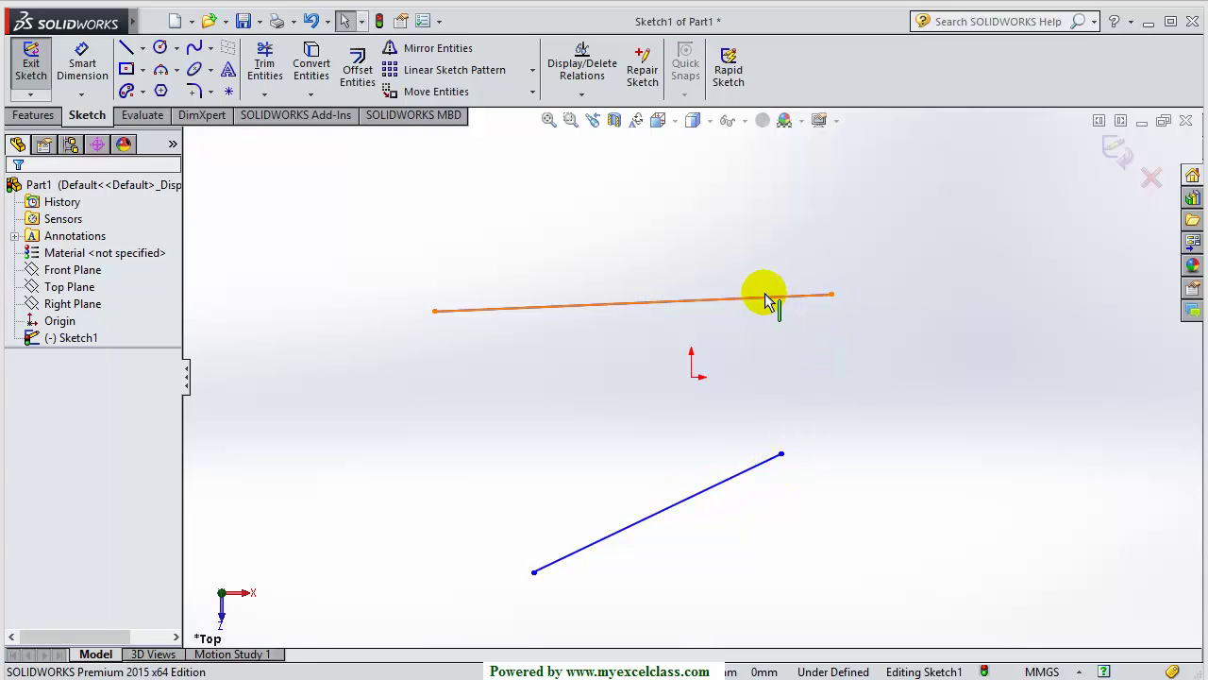
# Sketch a centerline from the right end of the upper line, continuing outward along the same direction
pyautogui.click(142, 47)
pyautogui.click(142, 86)
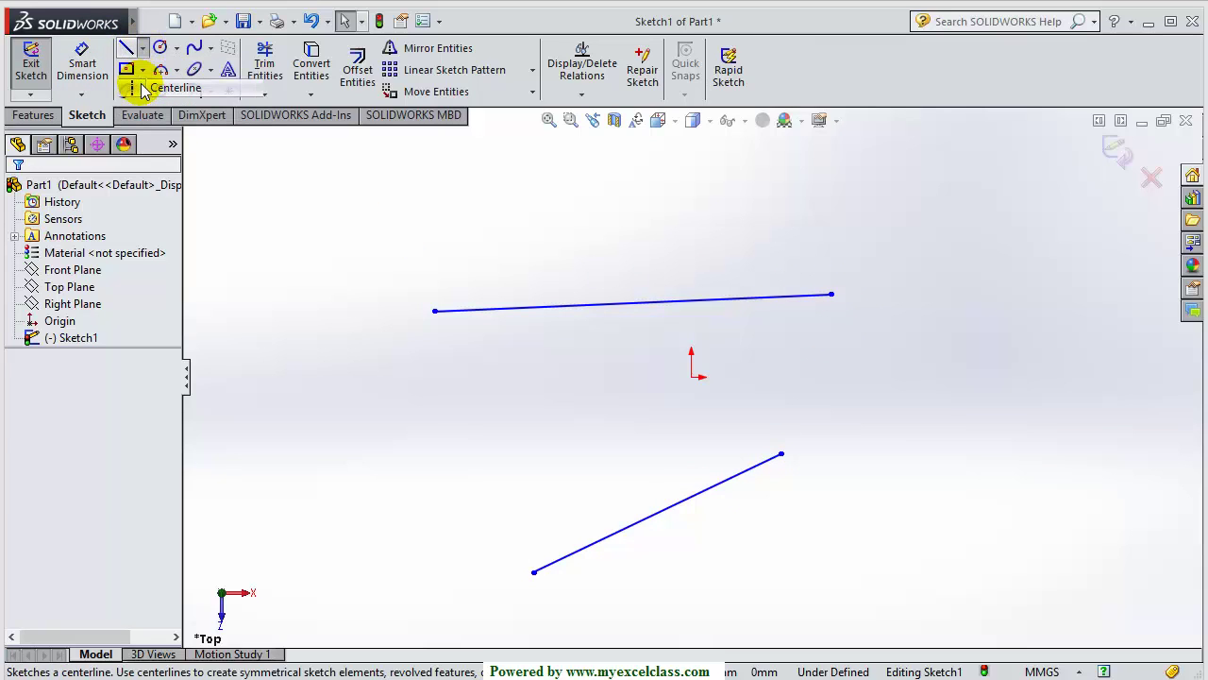
pyautogui.click(831, 295)
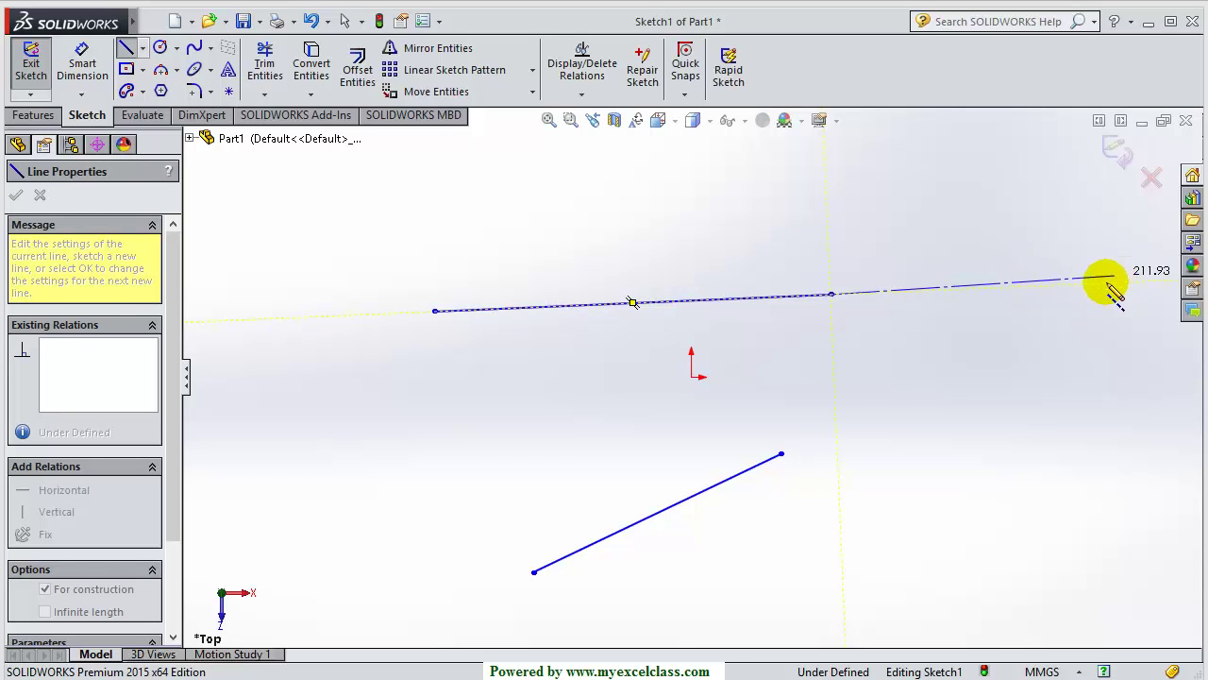
pyautogui.scroll(2, 1085, 293)
pyautogui.click(1090, 307)
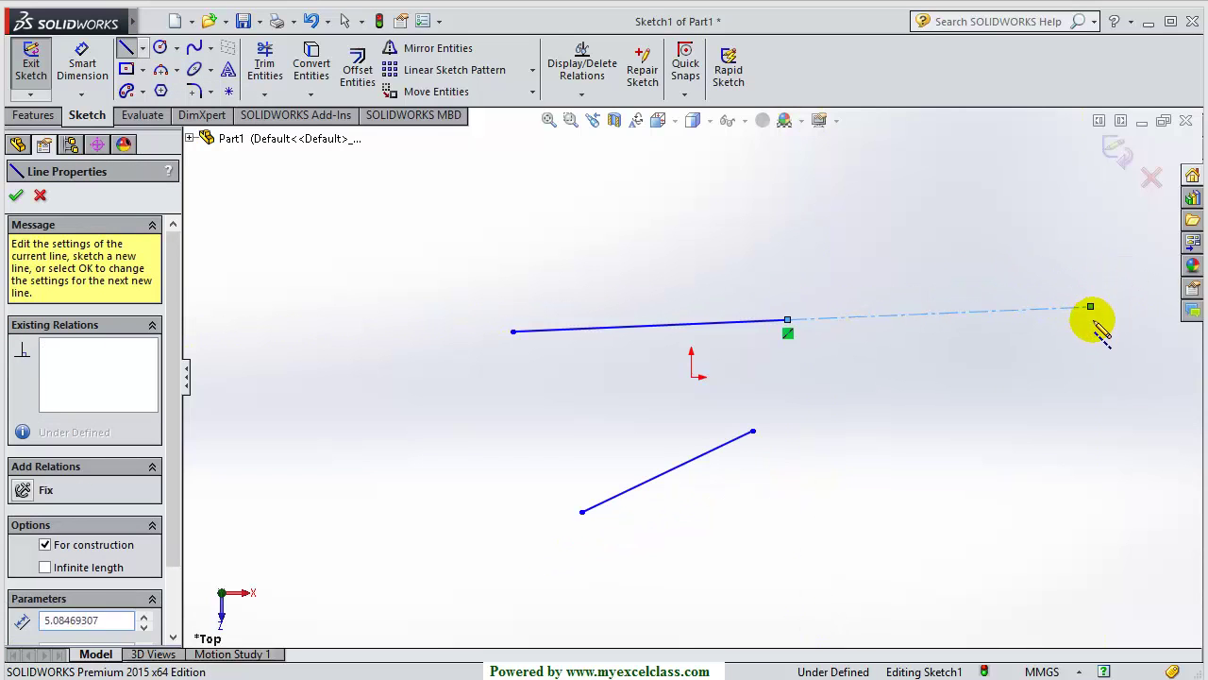
pyautogui.press('Escape')
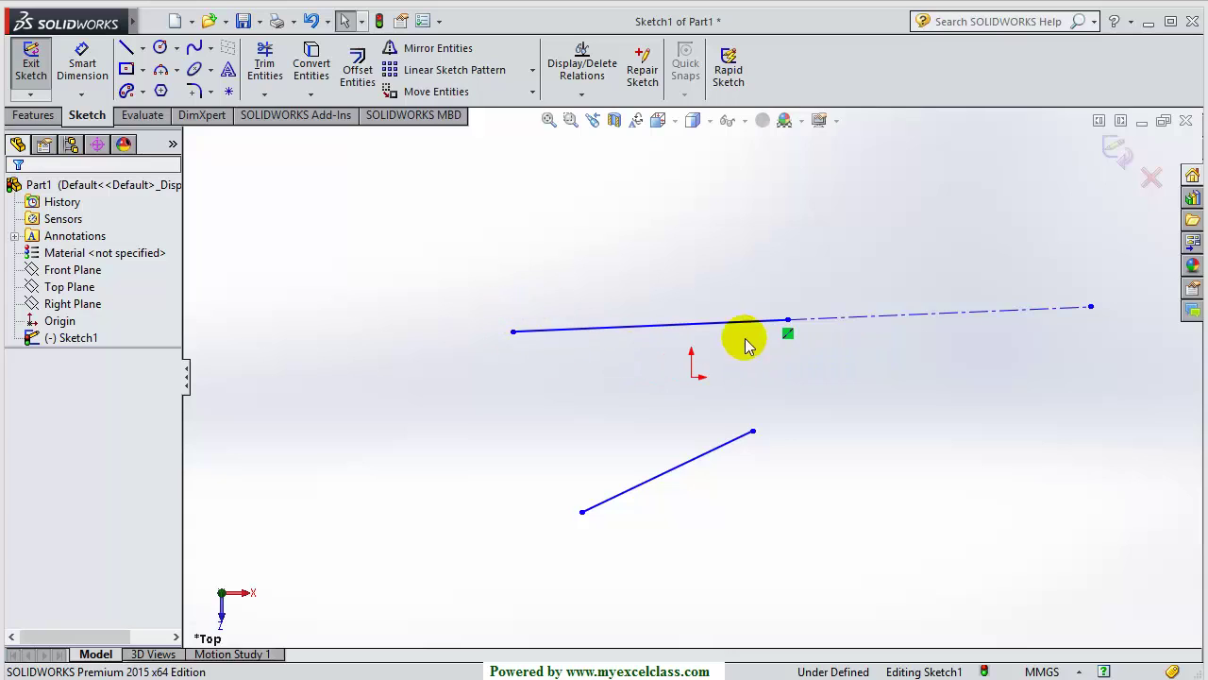
# Try Trim to closest on the upper solid line, and undo the trim
pyautogui.click(267, 72)
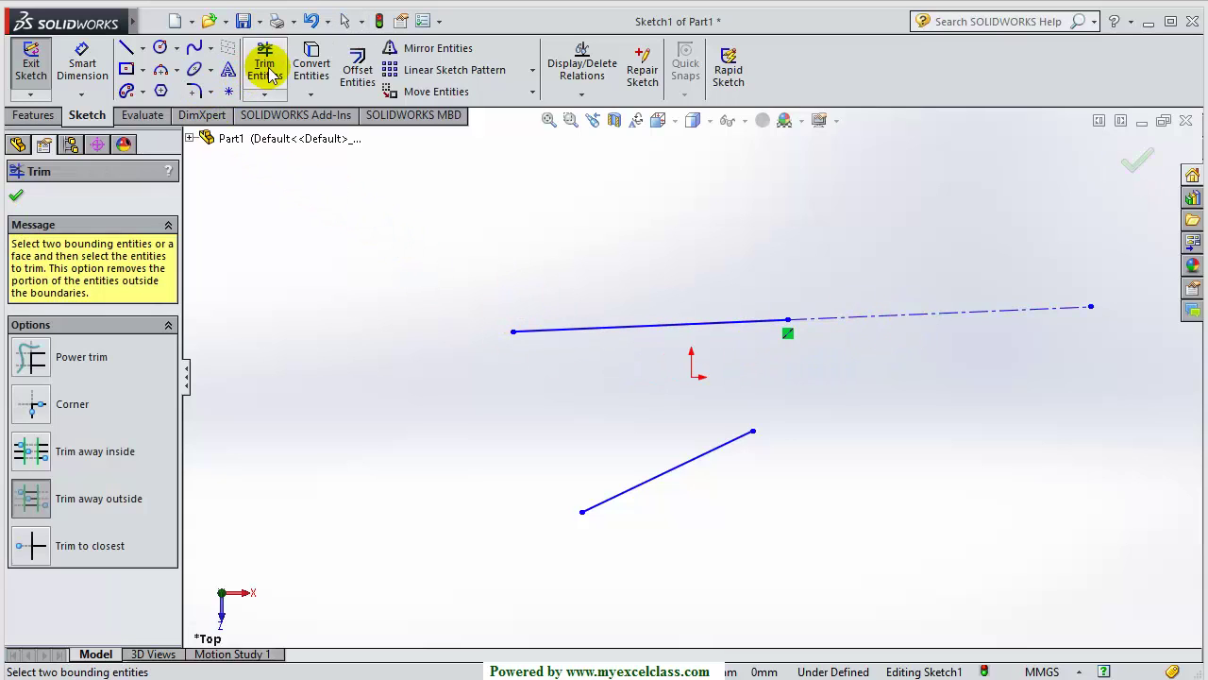
pyautogui.click(34, 546)
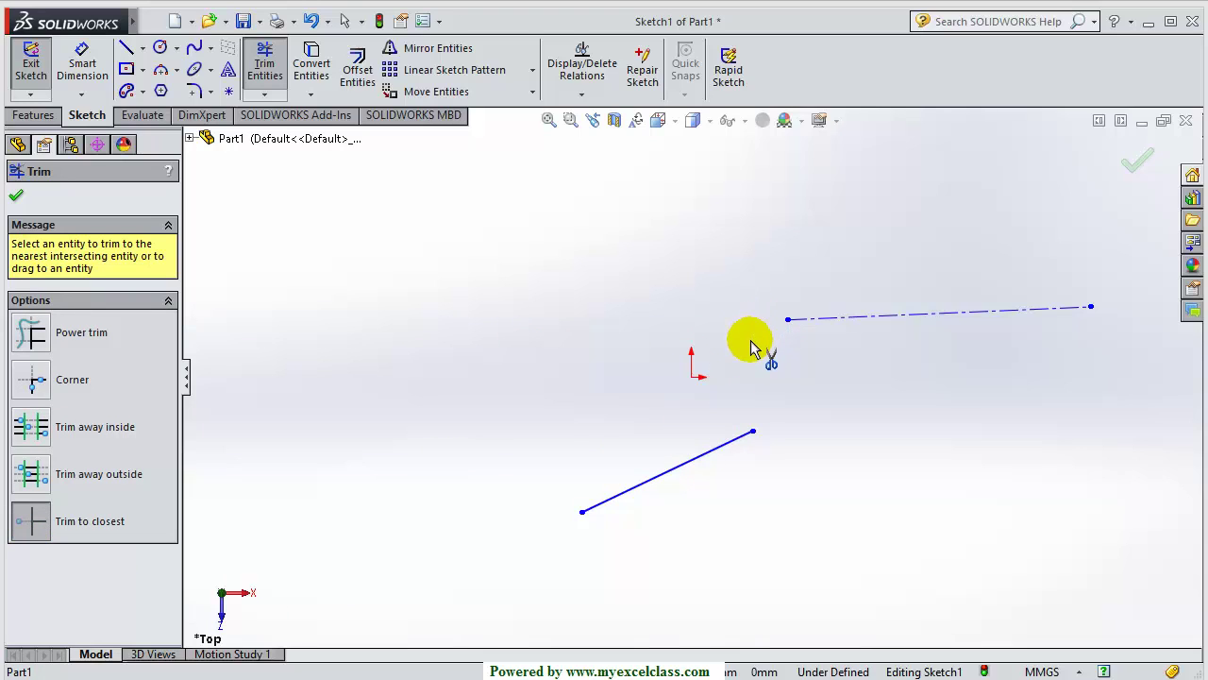
pyautogui.hotkey('ctrl', 'z')
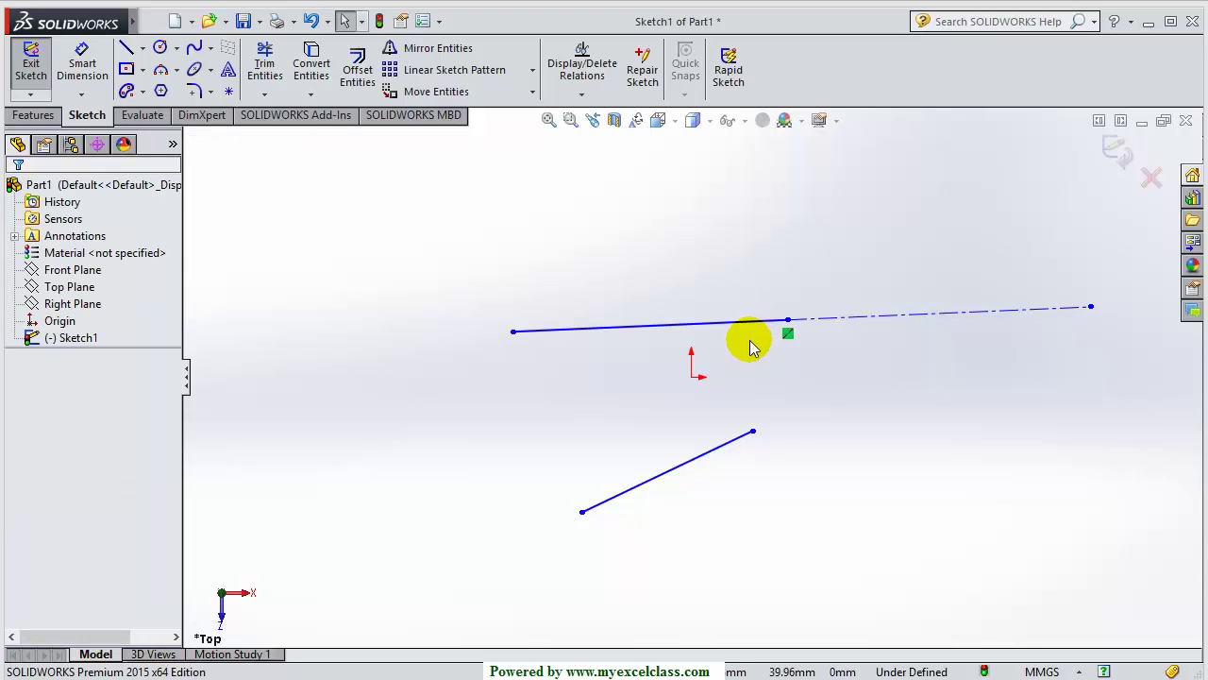
# Use Trim to closest to extend the lower sloped line up to the centerline, and finish trimming
pyautogui.click(265, 71)
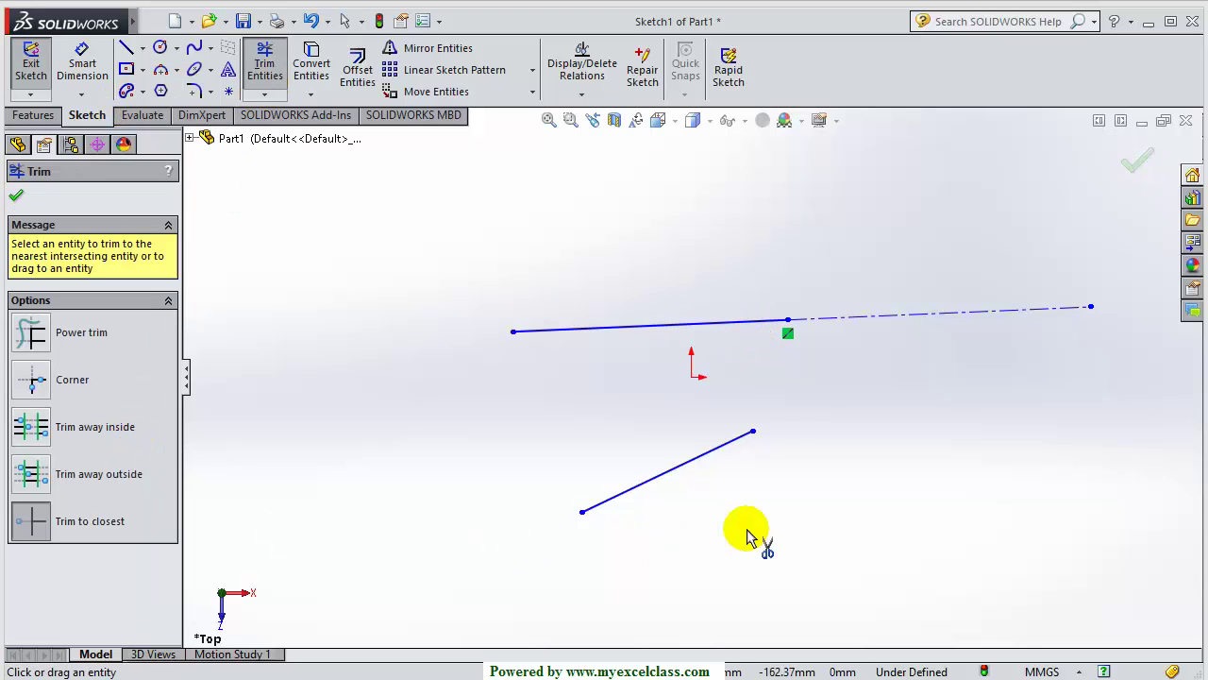
pyautogui.moveTo(752, 436); pyautogui.dragTo(764, 357)
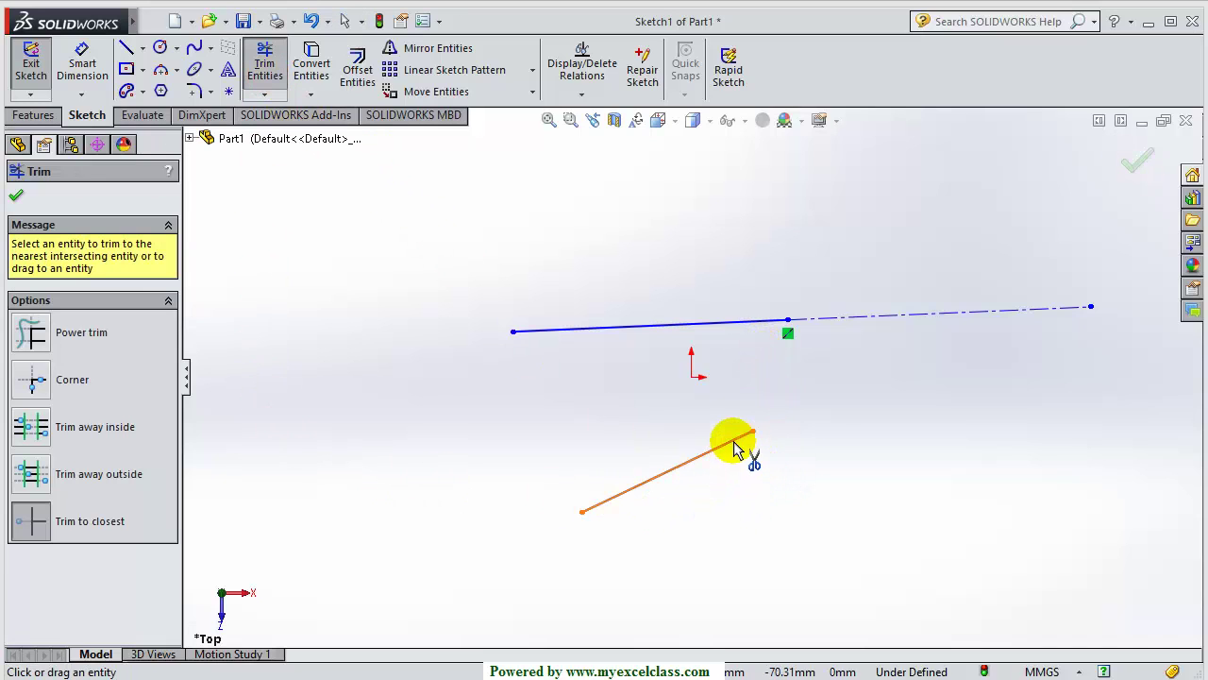
pyautogui.click(26, 526)
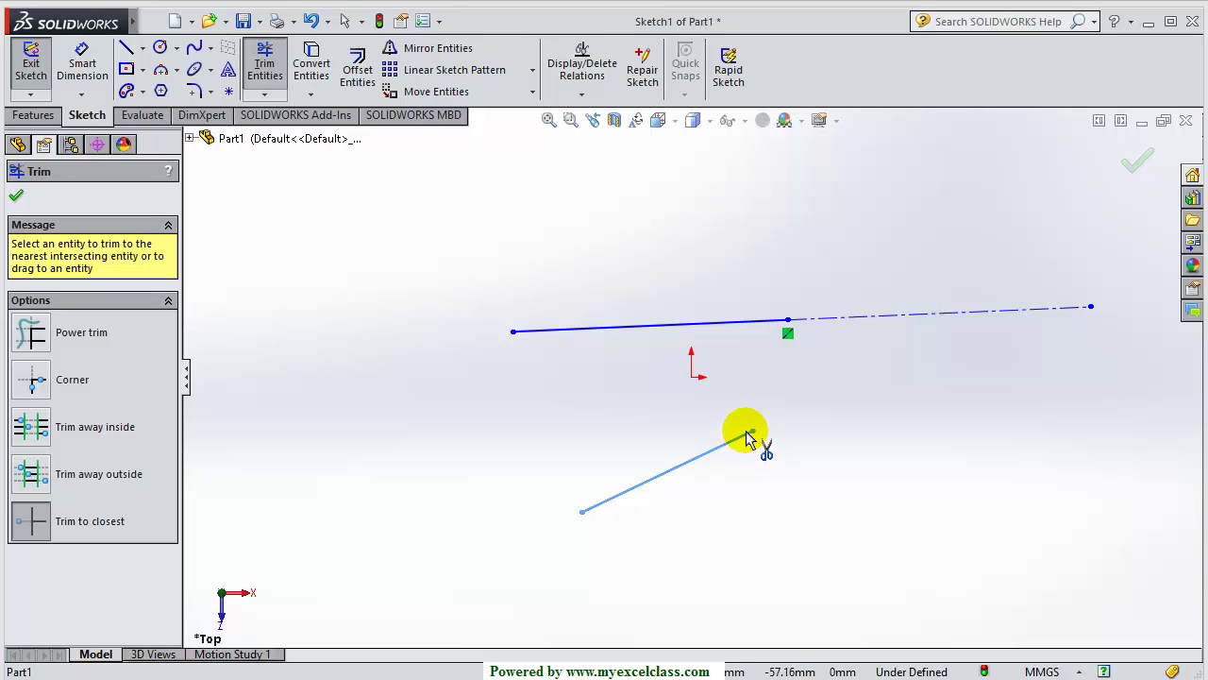
pyautogui.moveTo(749, 435); pyautogui.dragTo(755, 327)
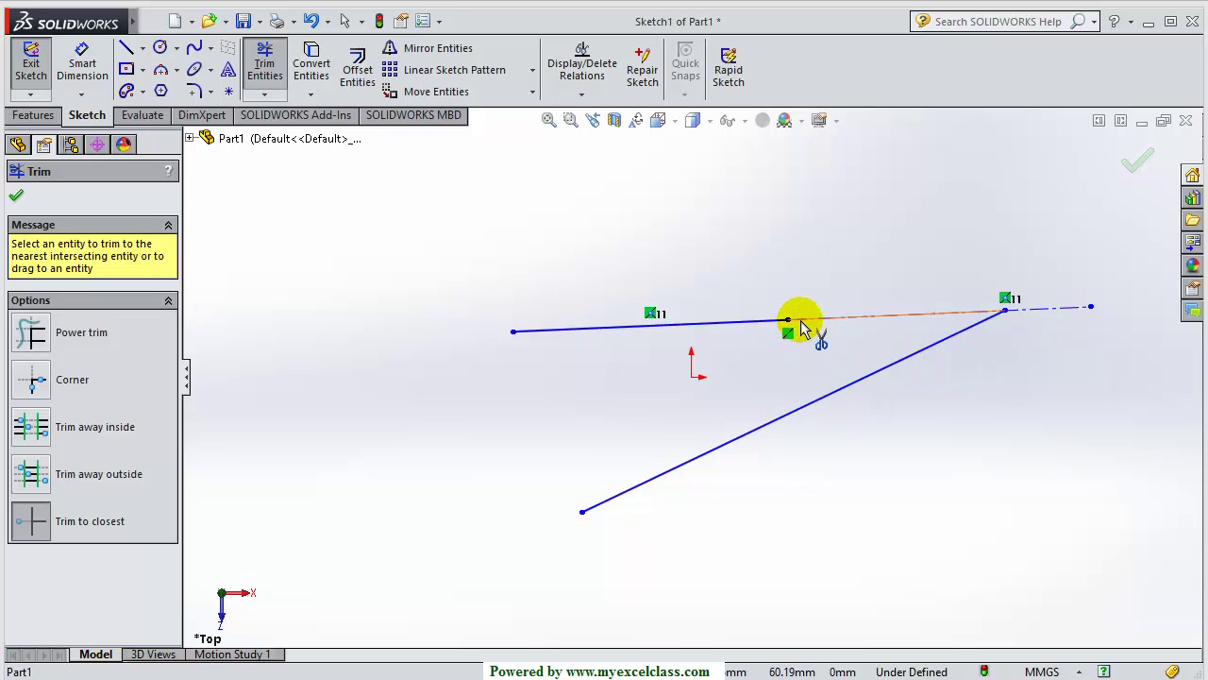
pyautogui.click(988, 313)
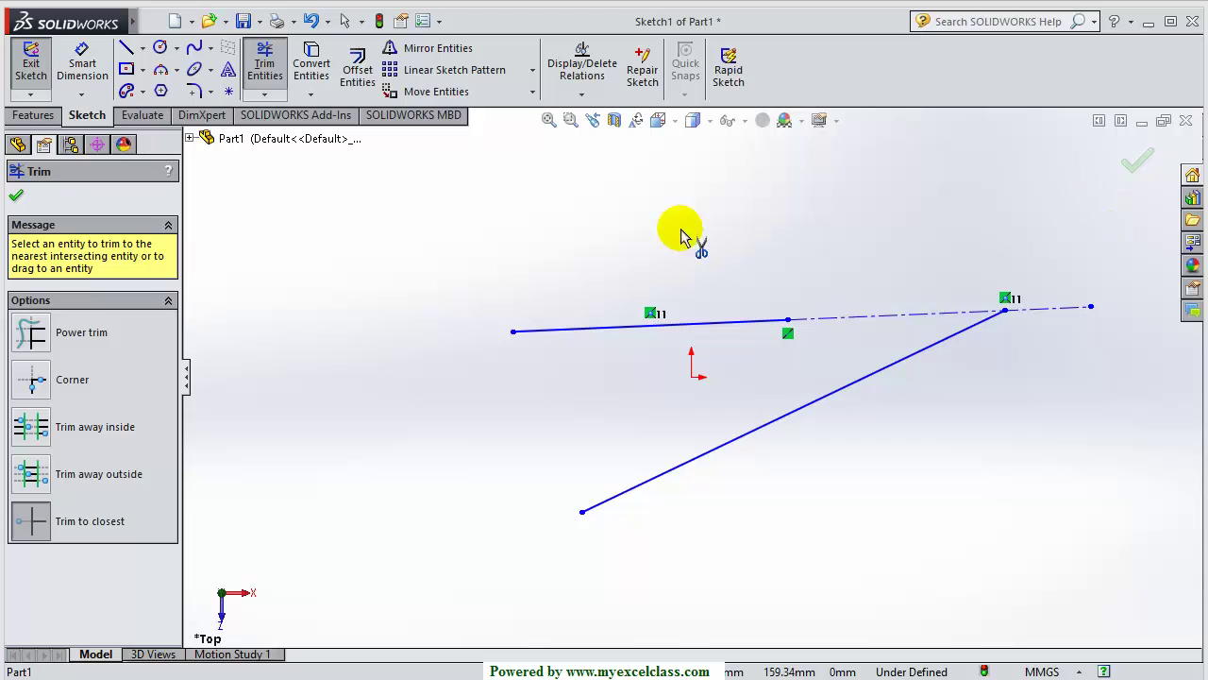
pyautogui.click(16, 198)
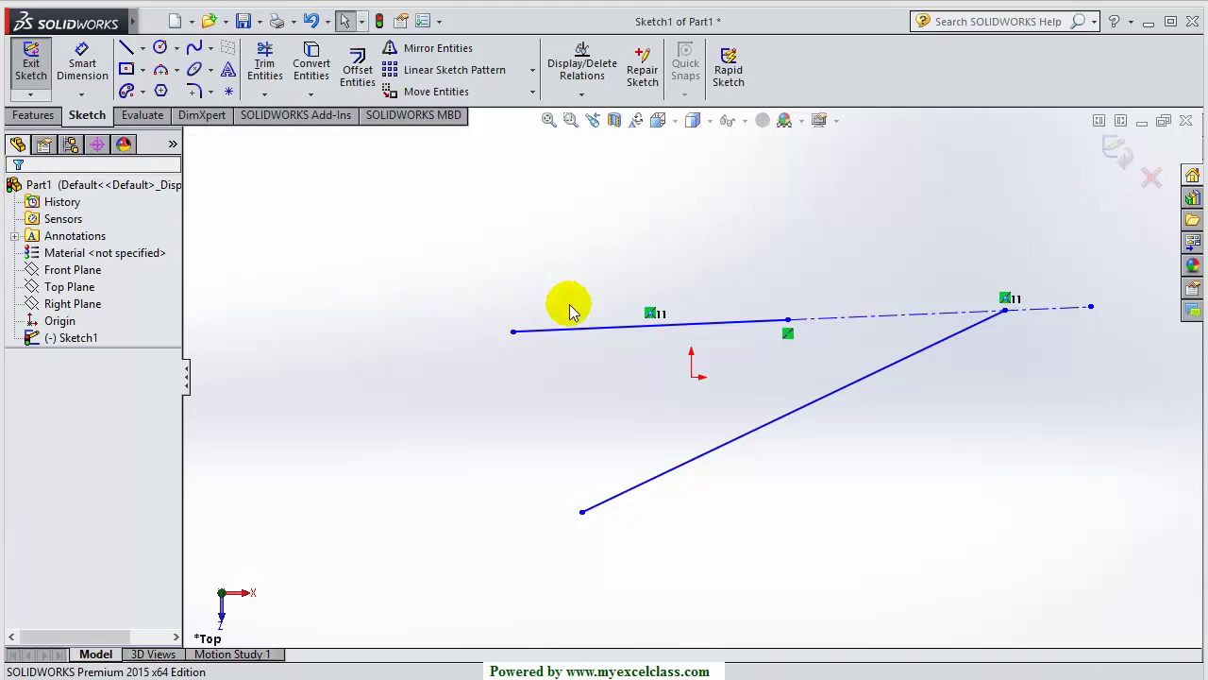